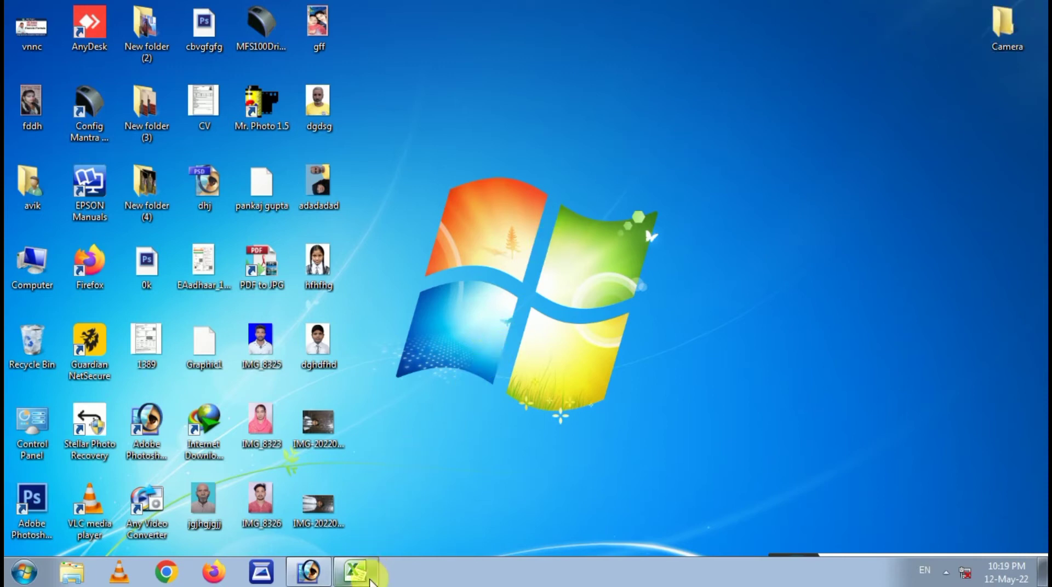
Step: Switch to the Excel loan workbook and select cell G7 beside the loan amount
click(356, 572)
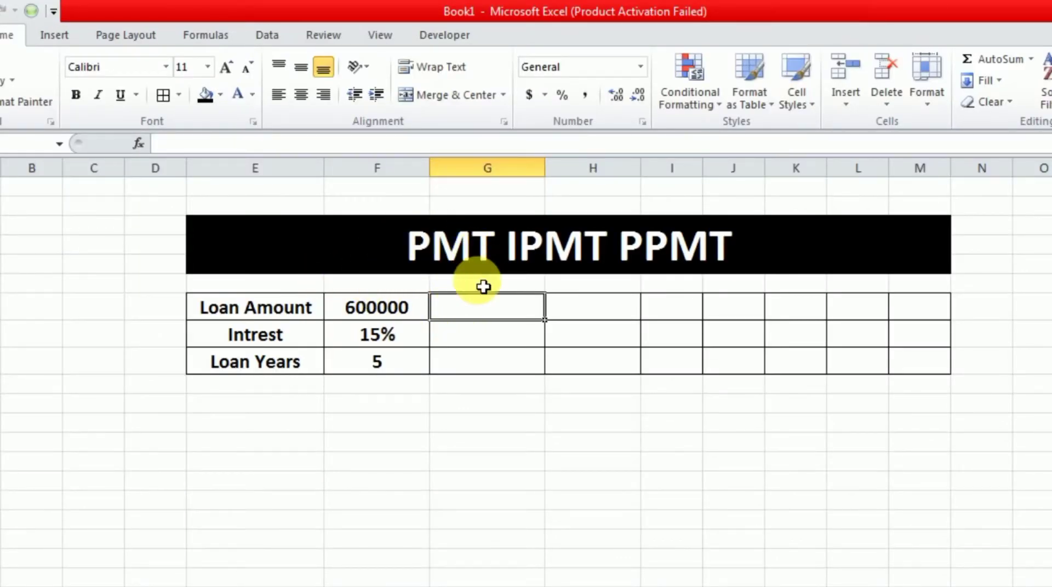
click(310, 334)
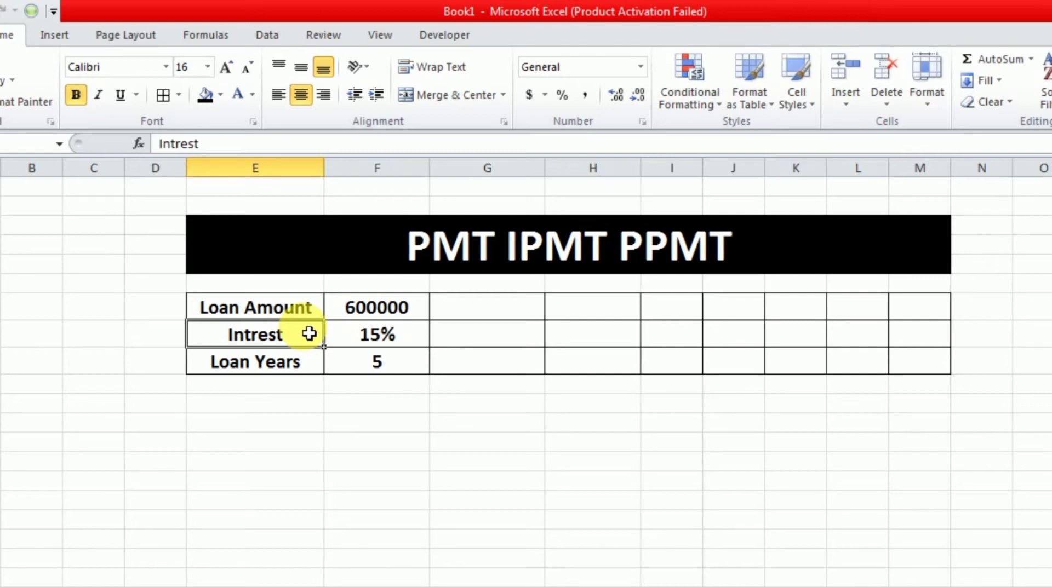
key(Right)
key(Right)
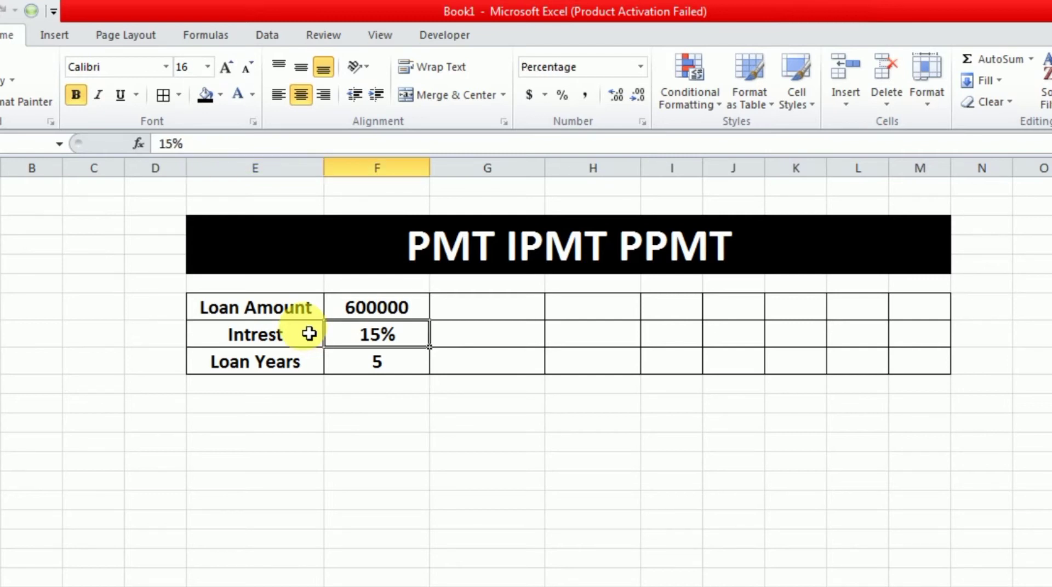
key(Up)
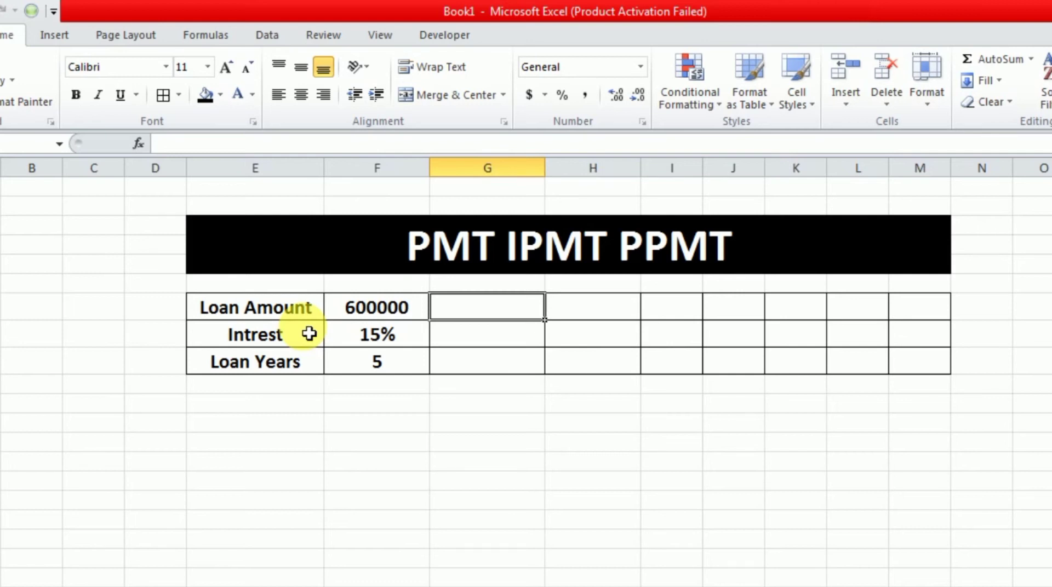
Step: Calculate the monthly loan payment in G7 with the formula =PMT(F8/12,F9*12,F7)
text(=)
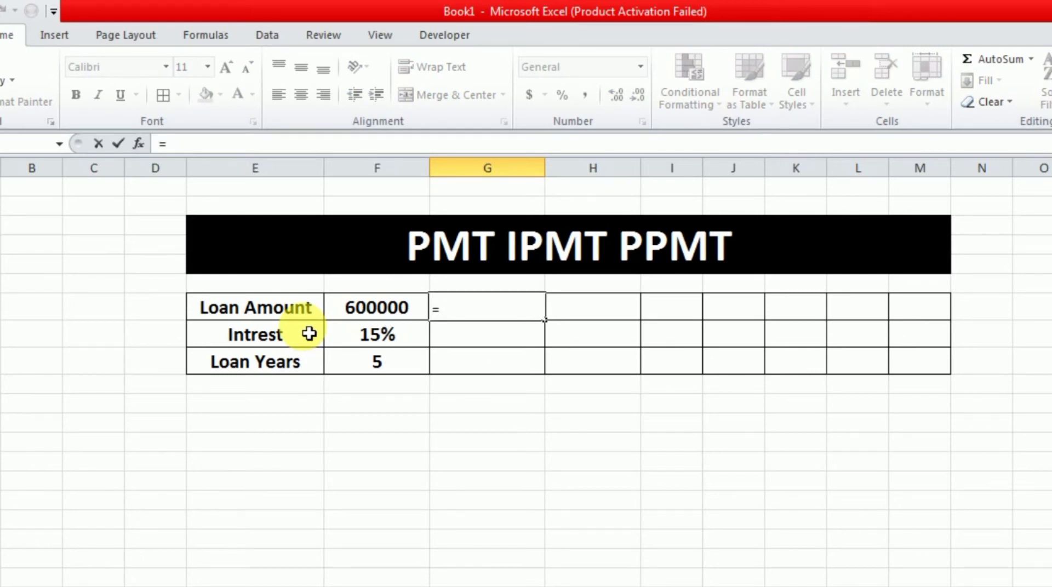
text(pmt)
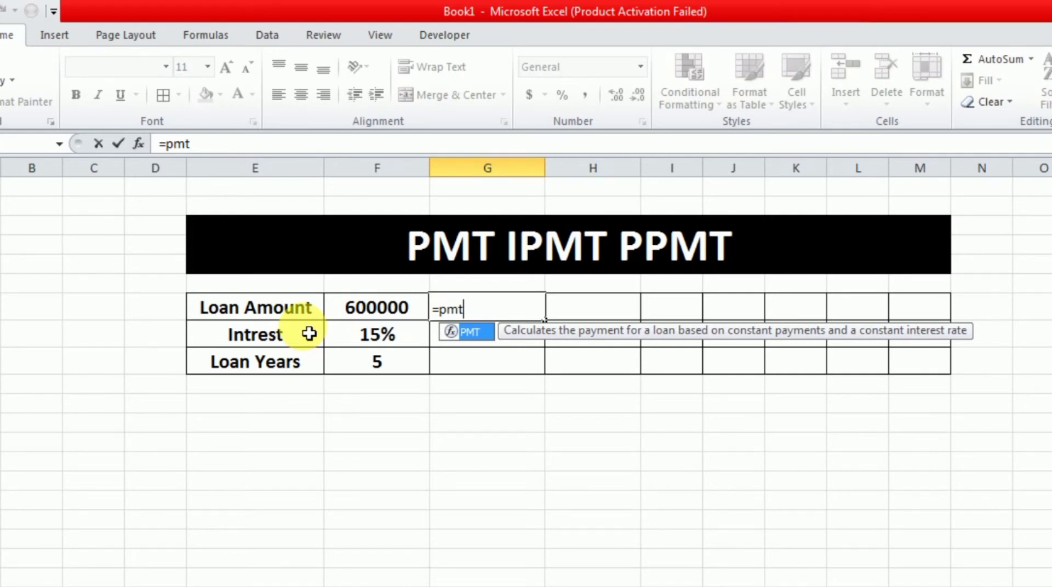
key(Tab)
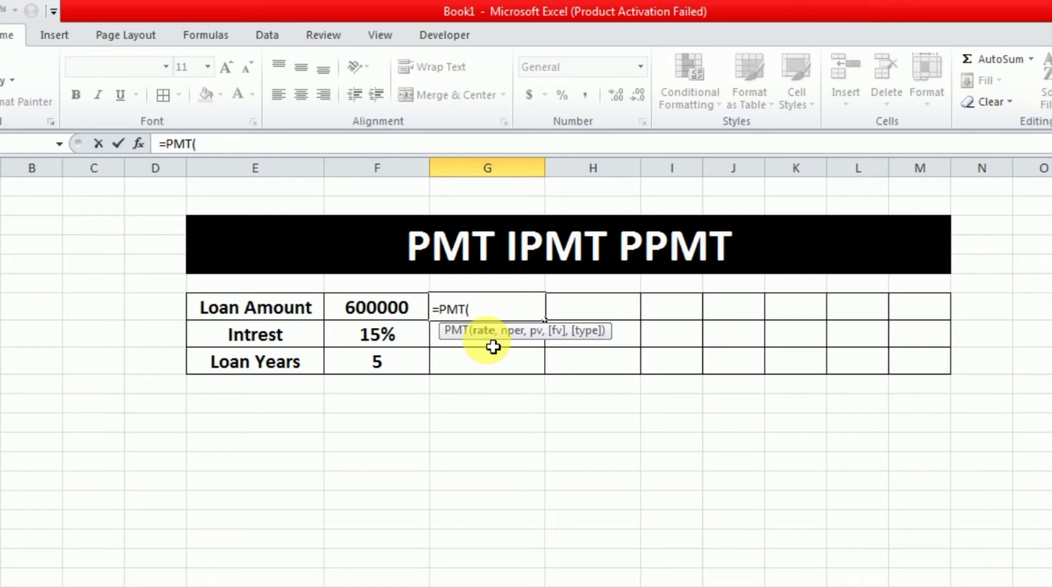
click(381, 339)
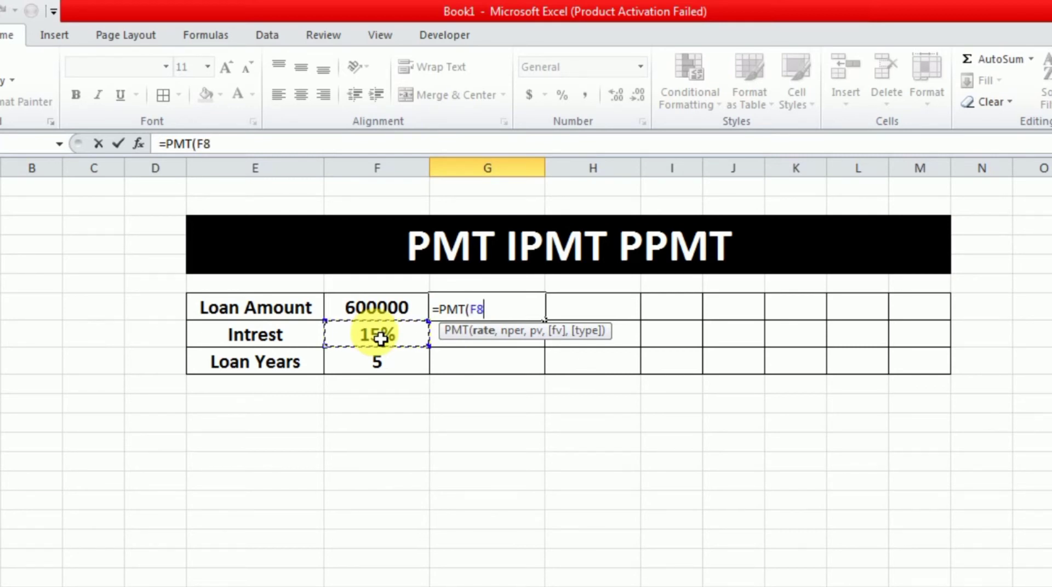
text(/12)
text(,)
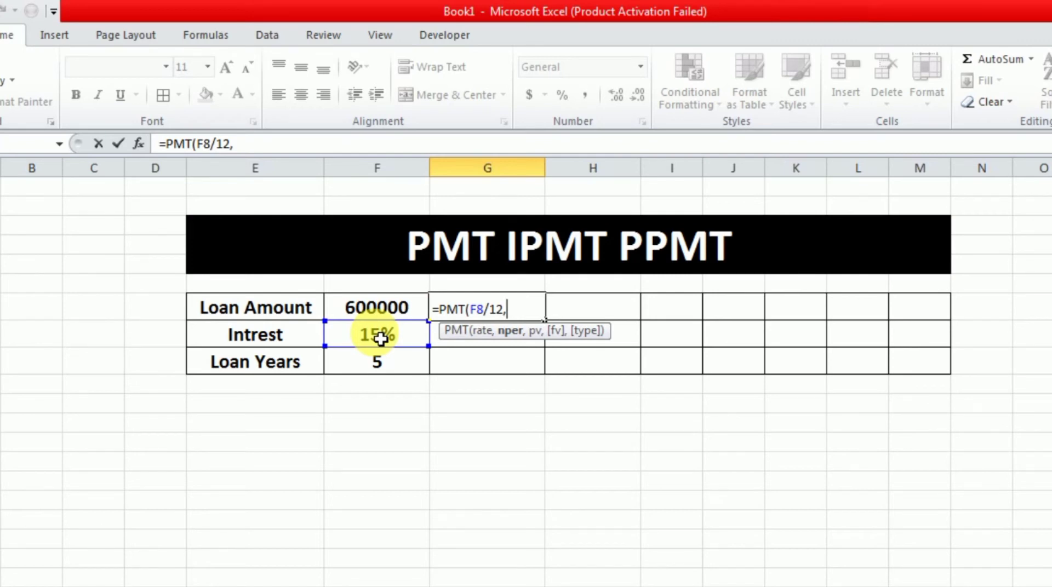
click(384, 367)
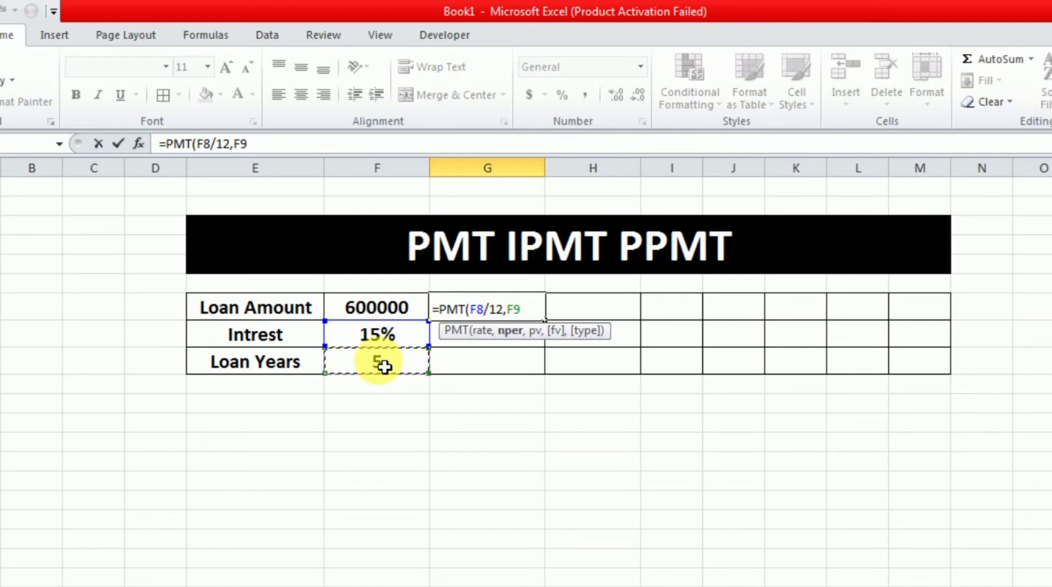
text(*12,)
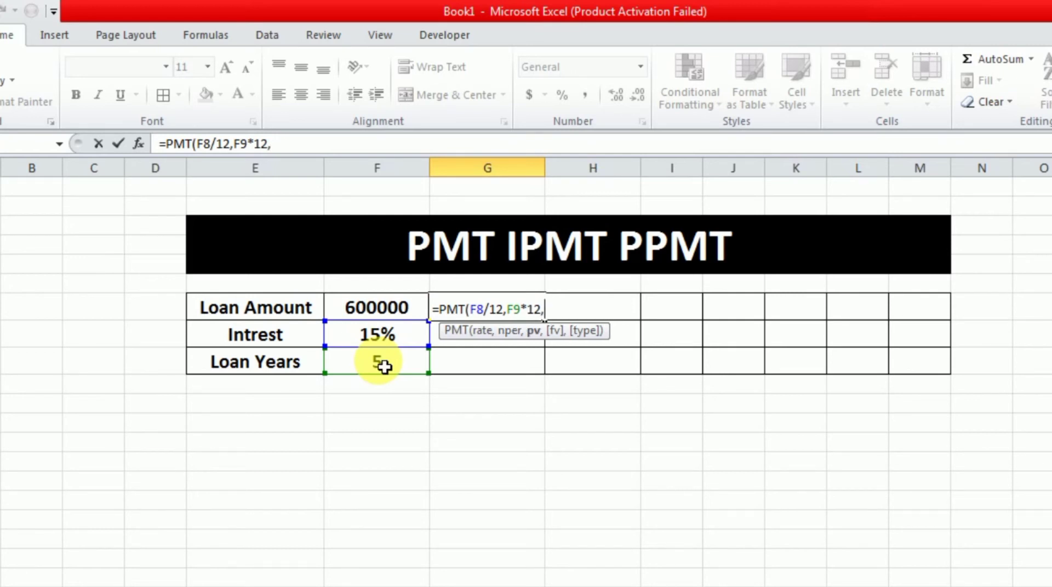
click(388, 310)
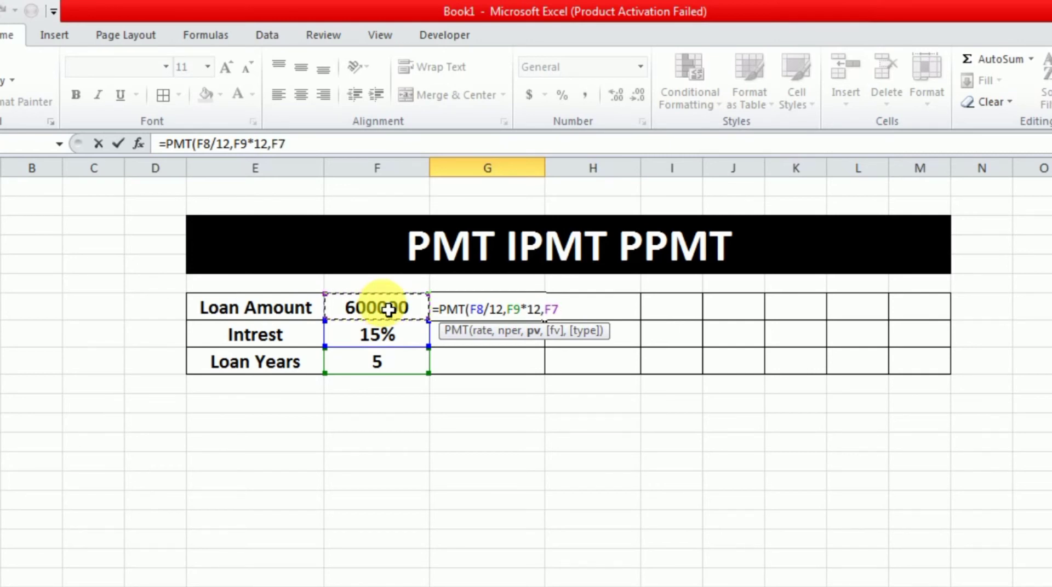
text())
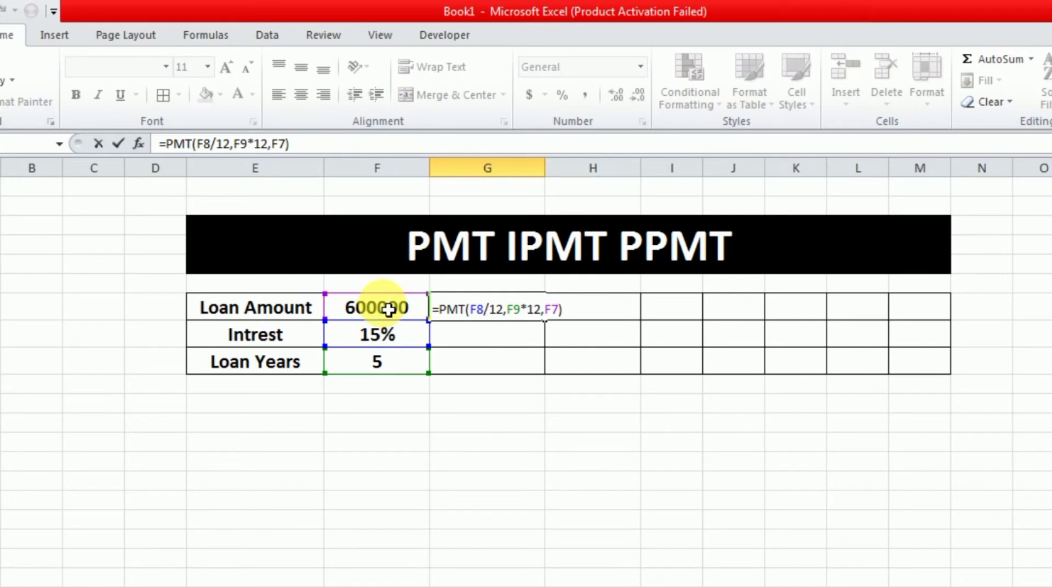
key(Return)
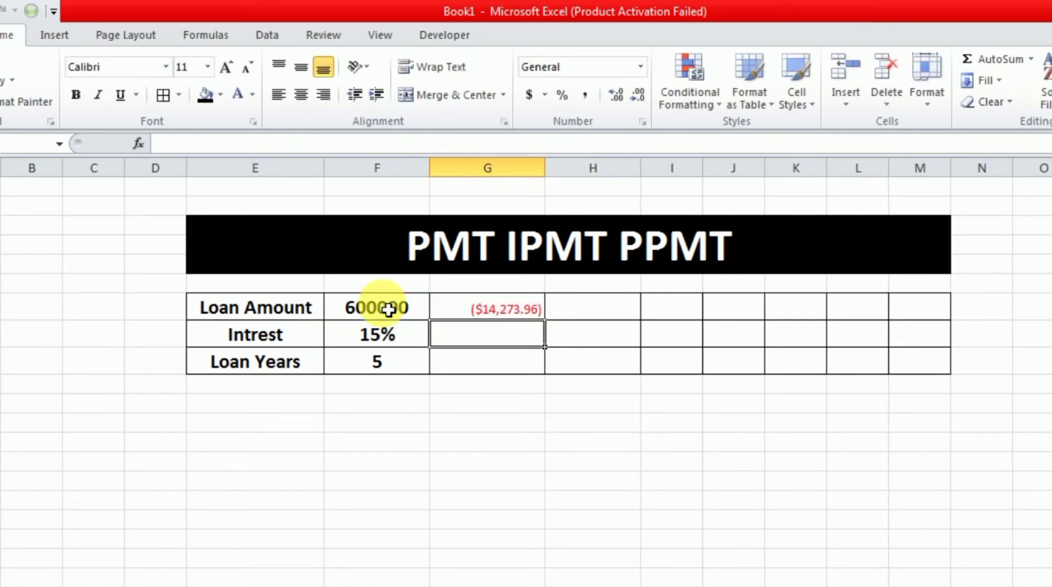
Step: Apply comma style to the payment in G7, trying it without decimals and restoring two decimal places
key(Up)
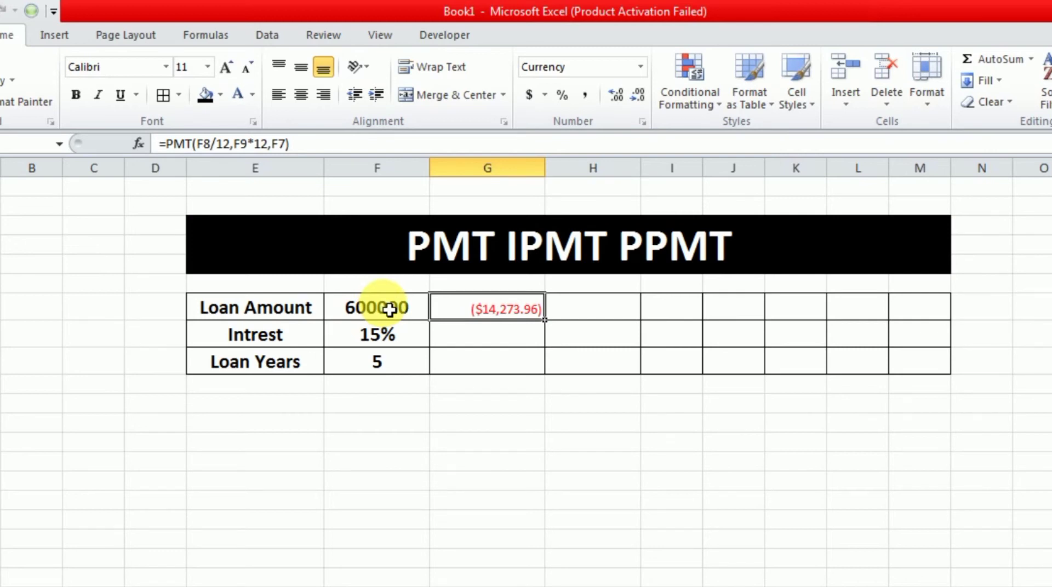
click(586, 97)
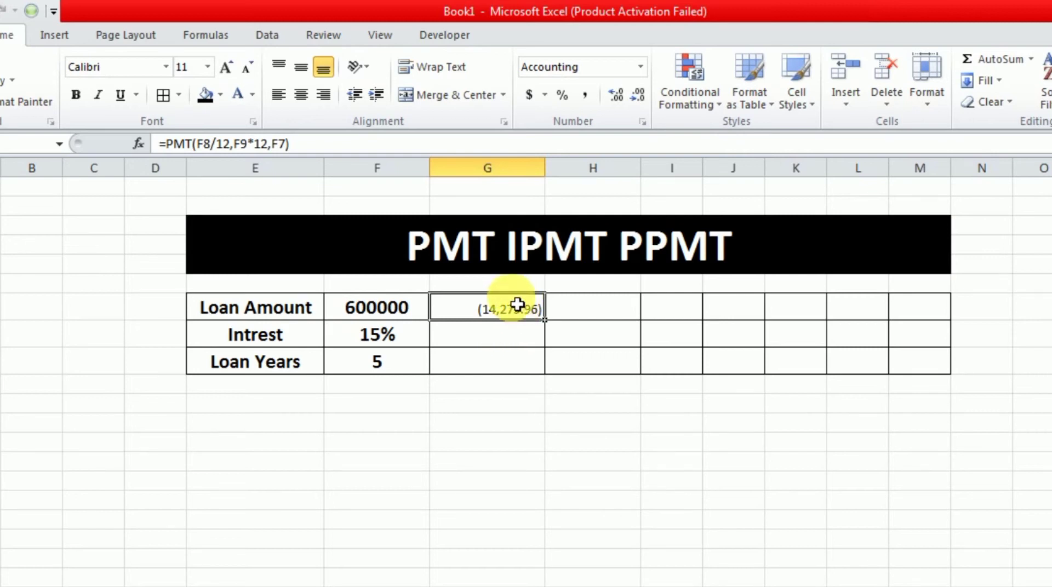
click(639, 98)
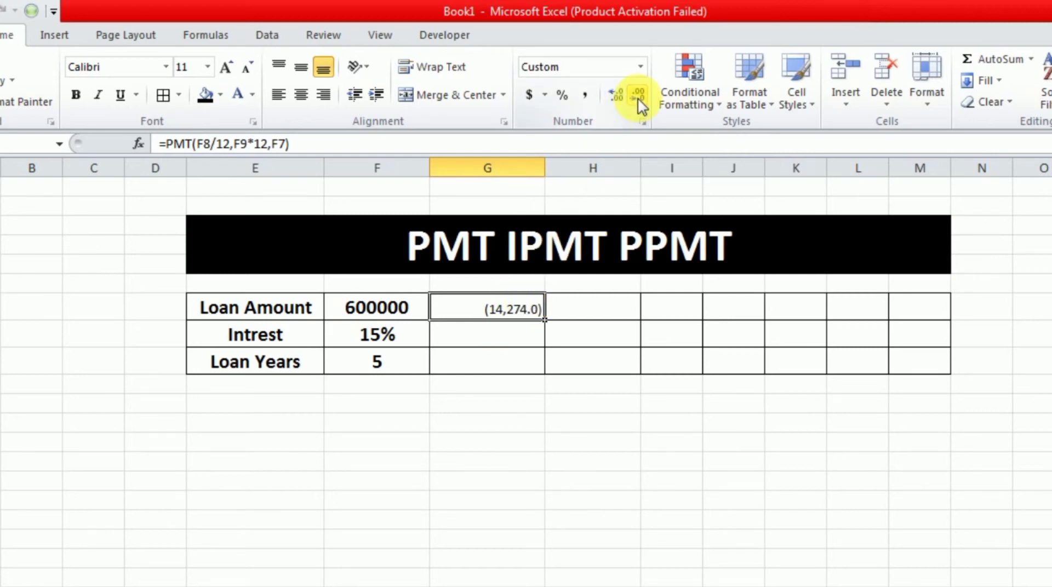
click(639, 98)
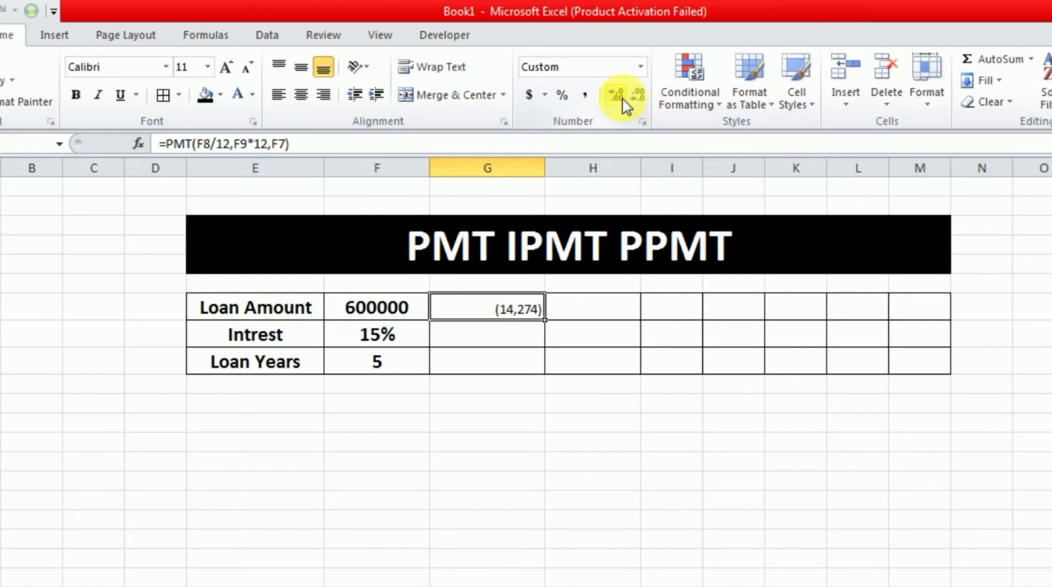
click(625, 104)
click(624, 104)
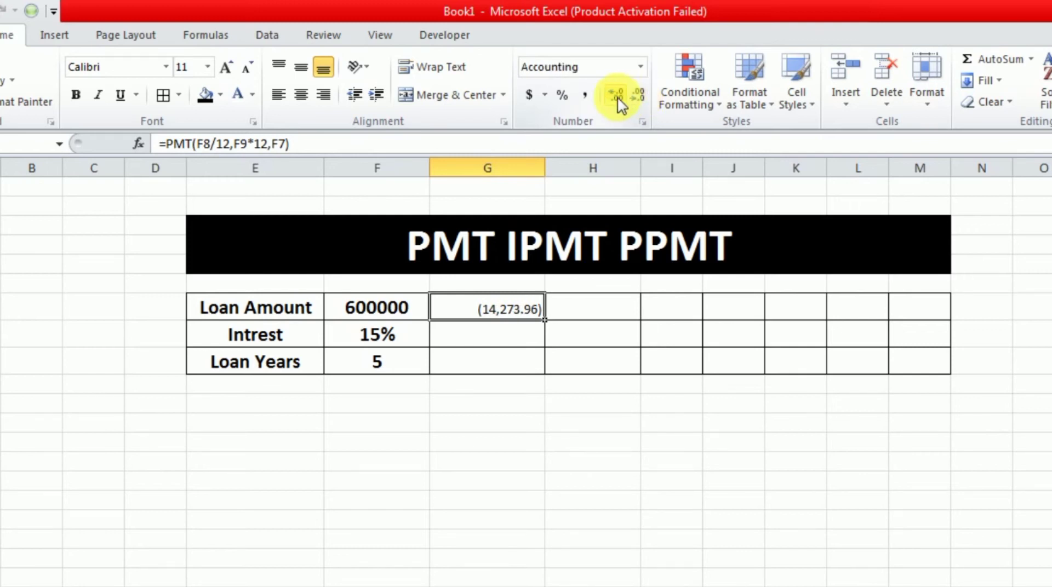
Step: Clear the PMT formula from cell G7
click(526, 343)
click(523, 318)
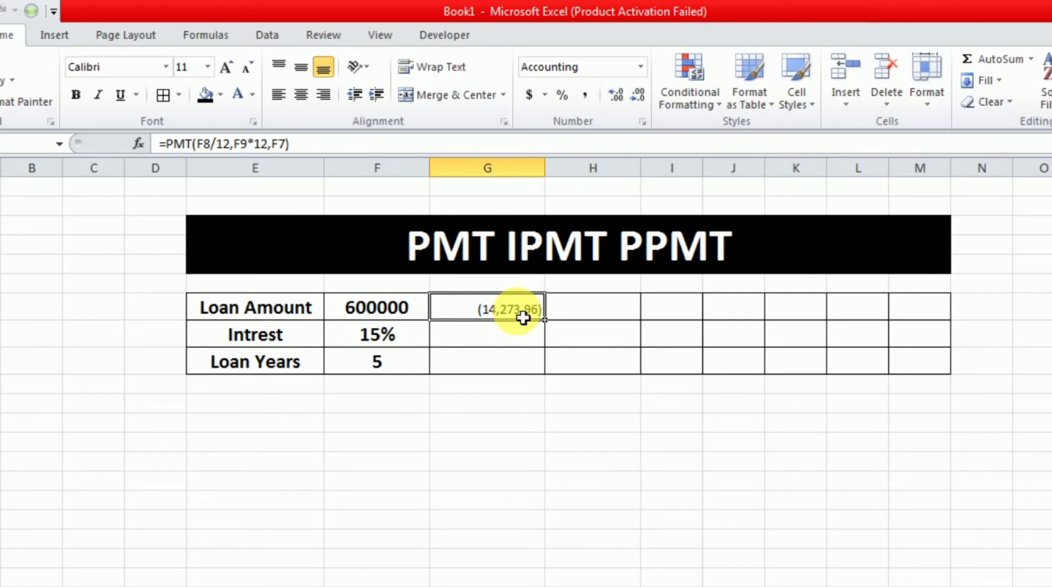
key(Delete)
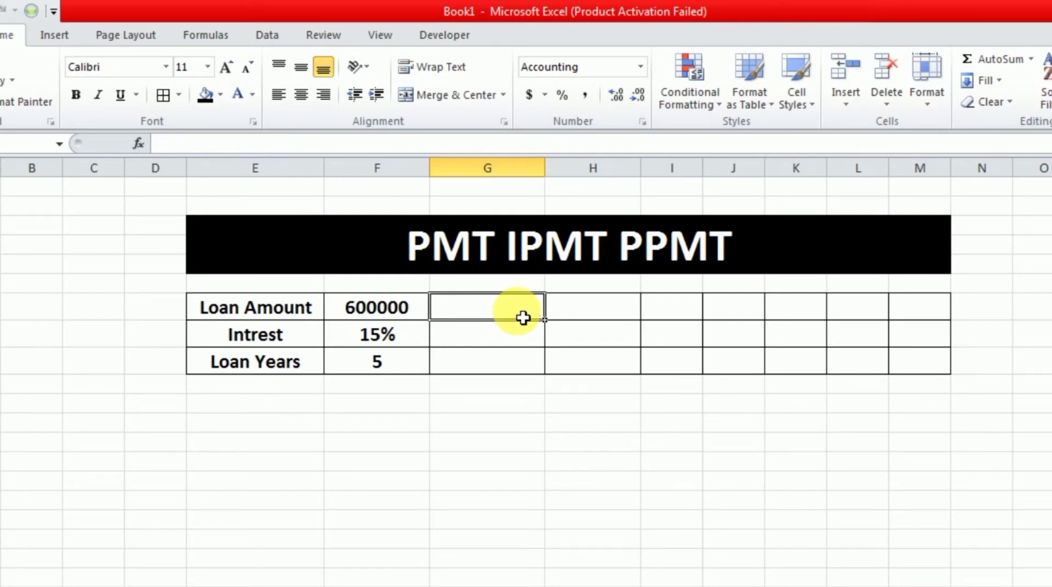
Step: Enter =PMT(F8/12,F9*12,F7) in G7 for the monthly payment and format it in comma style
text(=pm)
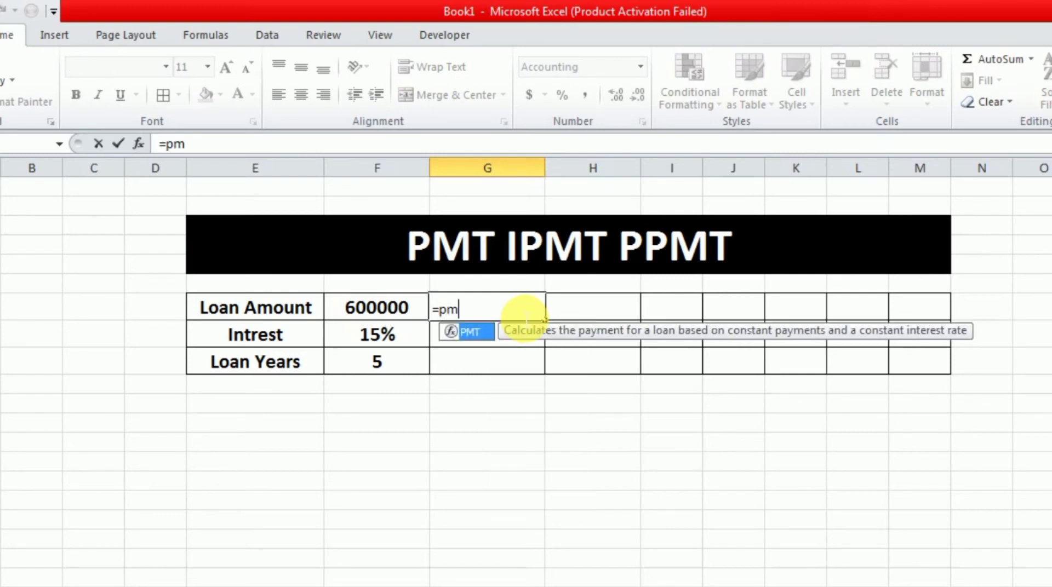
text(t)
key(Tab)
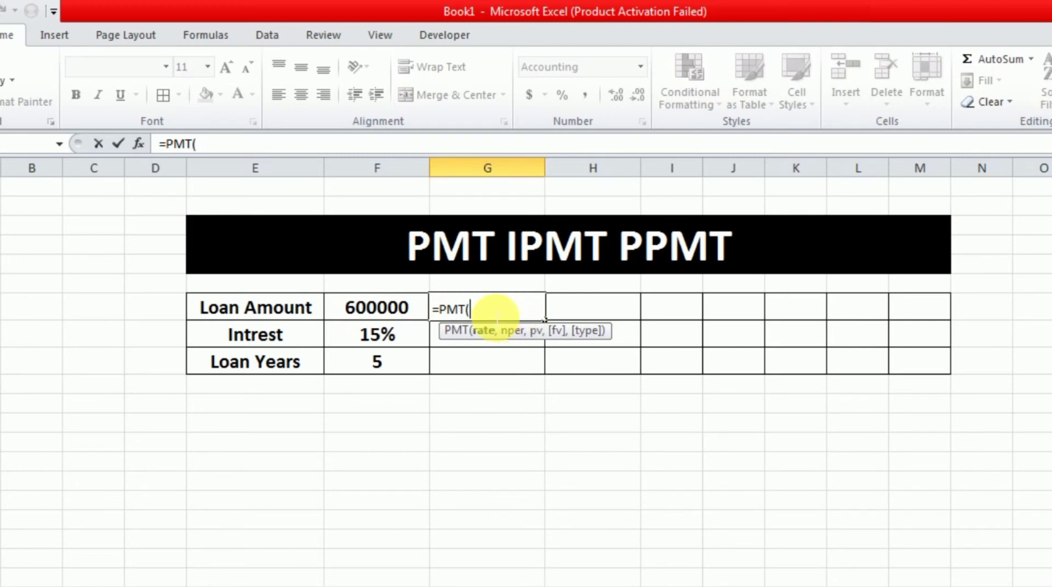
click(401, 345)
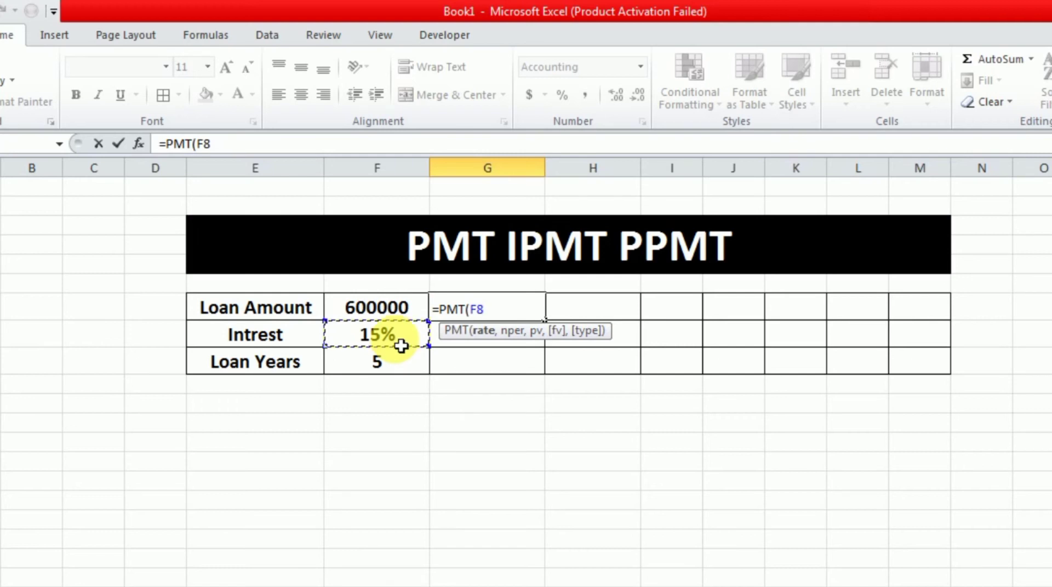
text(/12,)
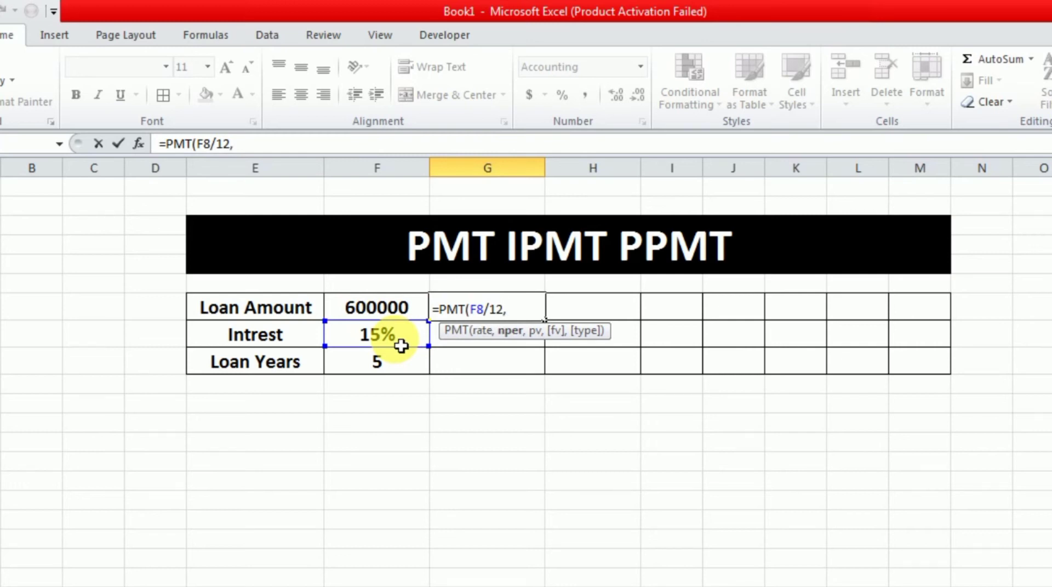
click(393, 364)
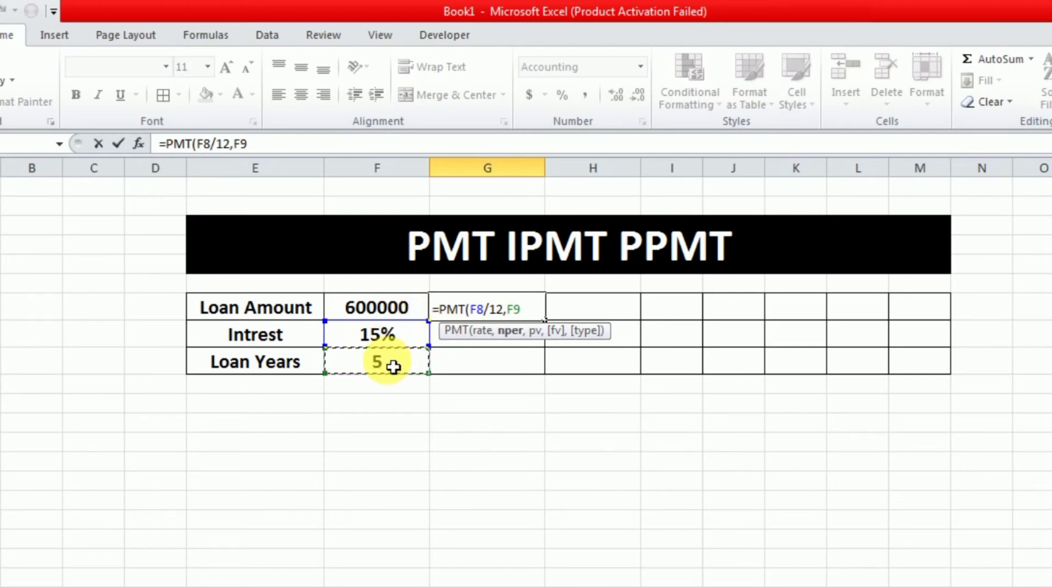
text(*12,)
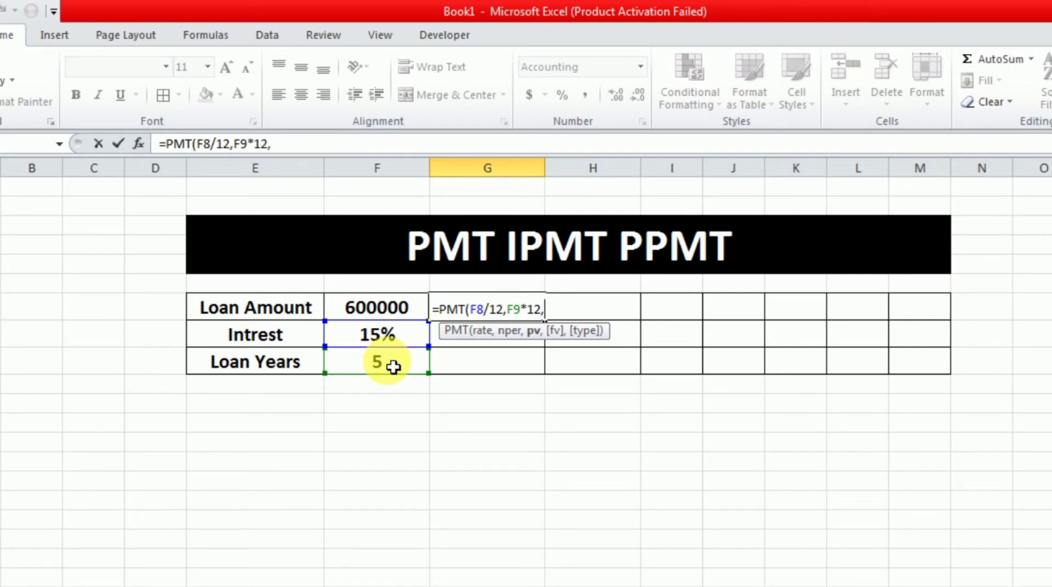
click(383, 316)
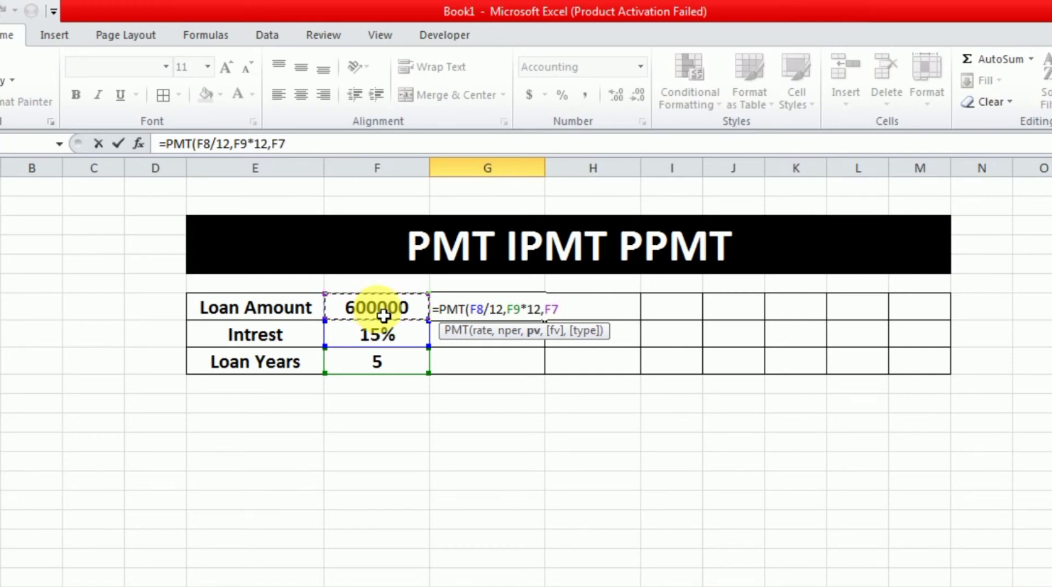
text())
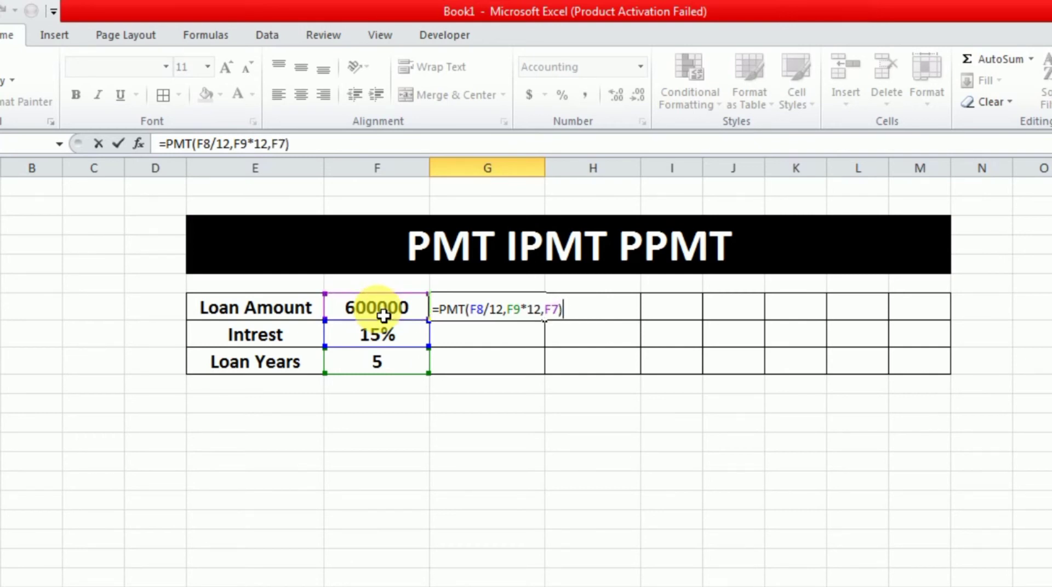
key(Return)
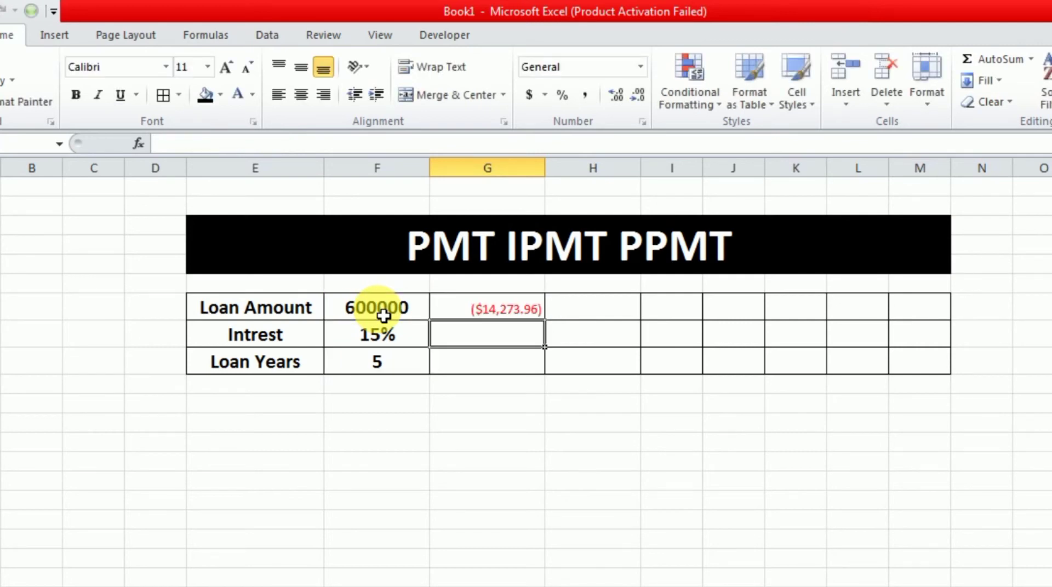
click(524, 317)
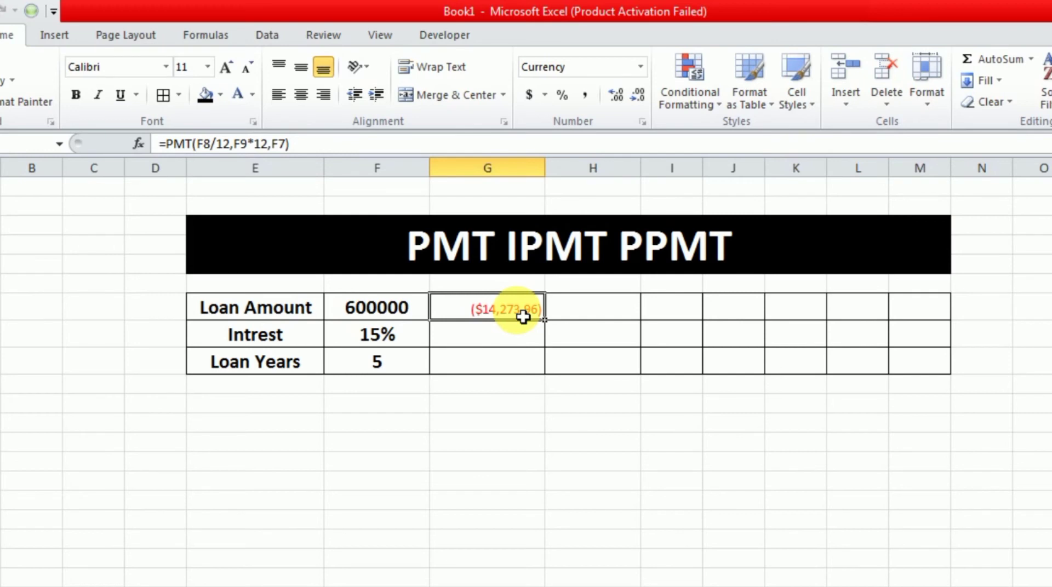
click(585, 96)
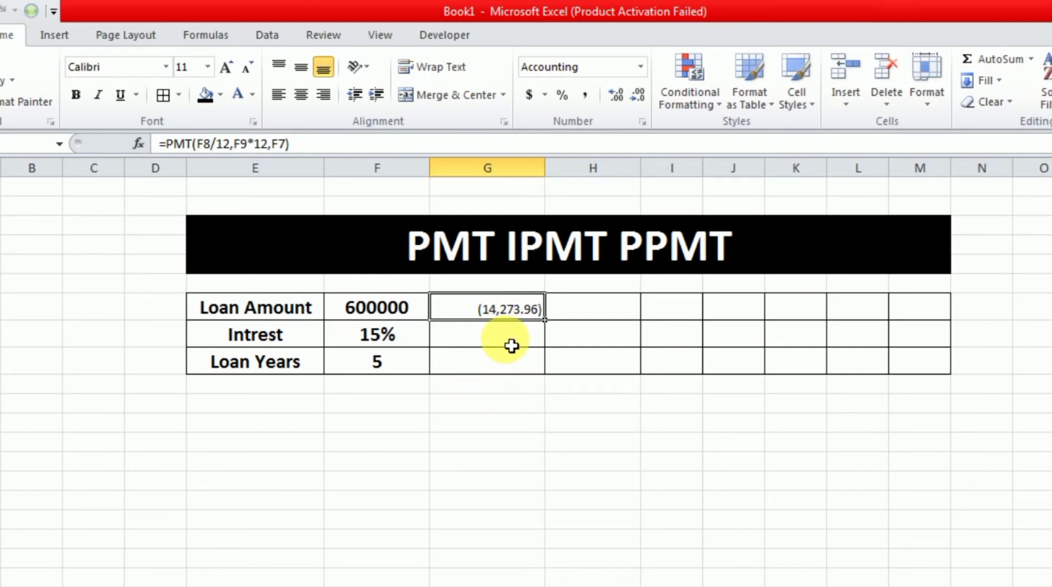
Step: Calculate the first month's interest payment in H7 with the formula =IPMT(F8/12,1,F9*12,F7)
click(607, 318)
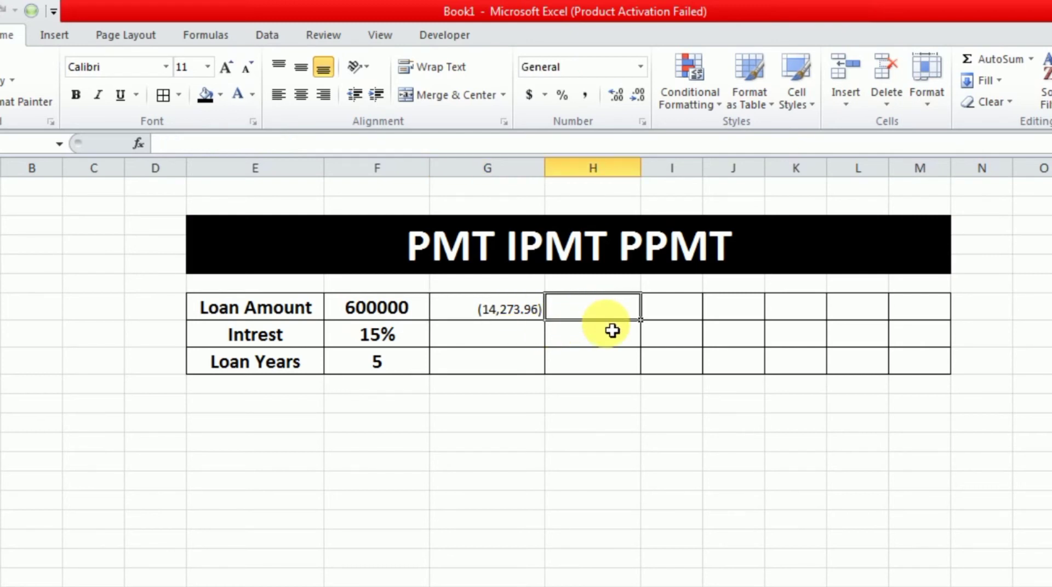
text(=i)
text(pmt)
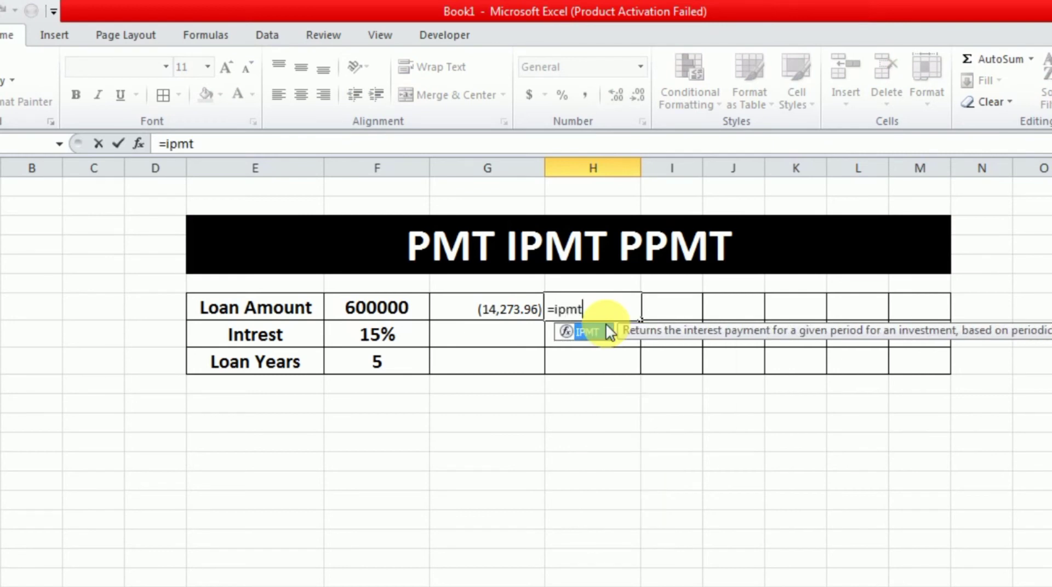
double_click(609, 329)
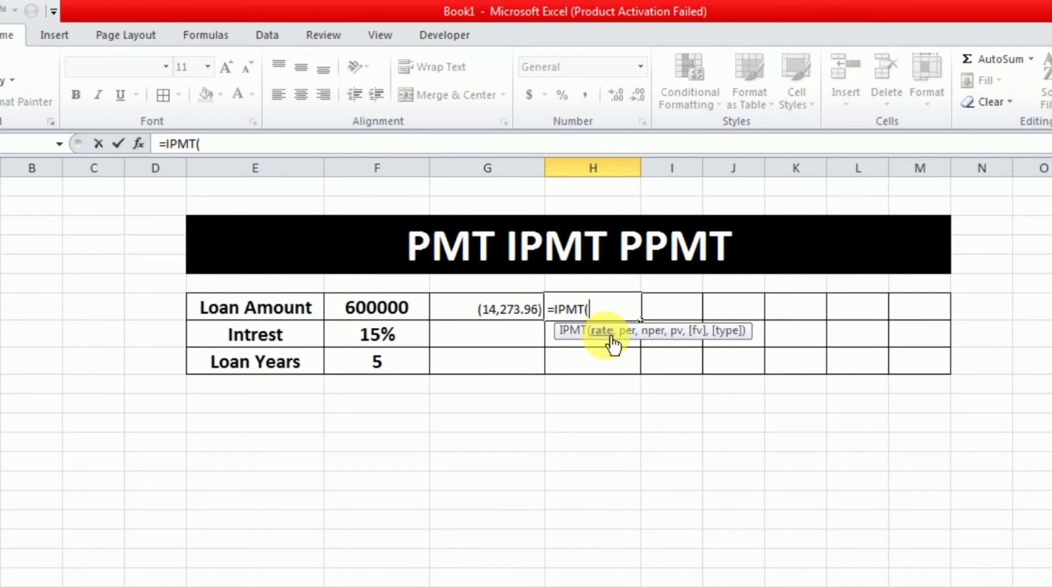
click(408, 341)
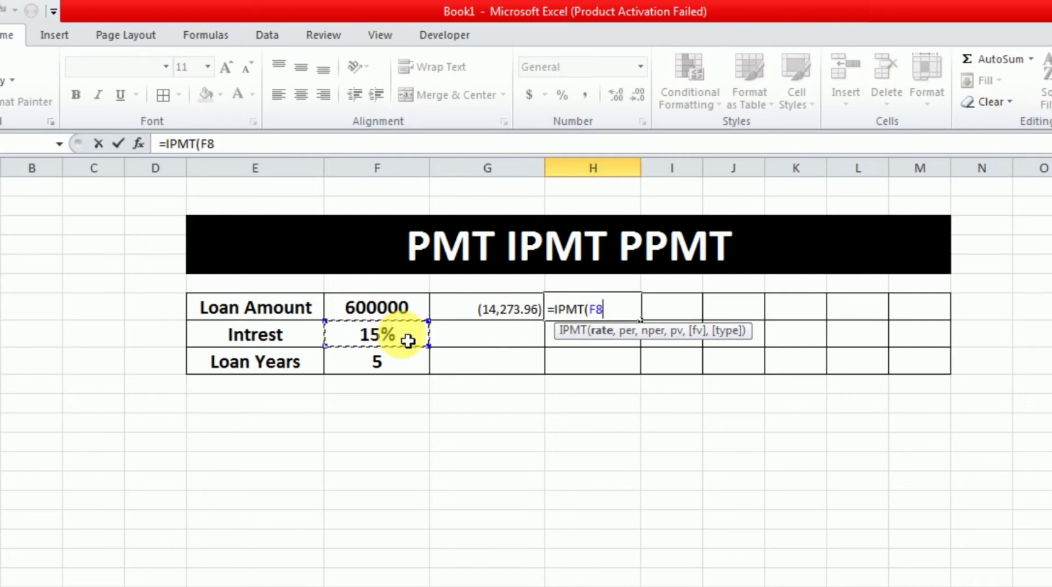
text(/12)
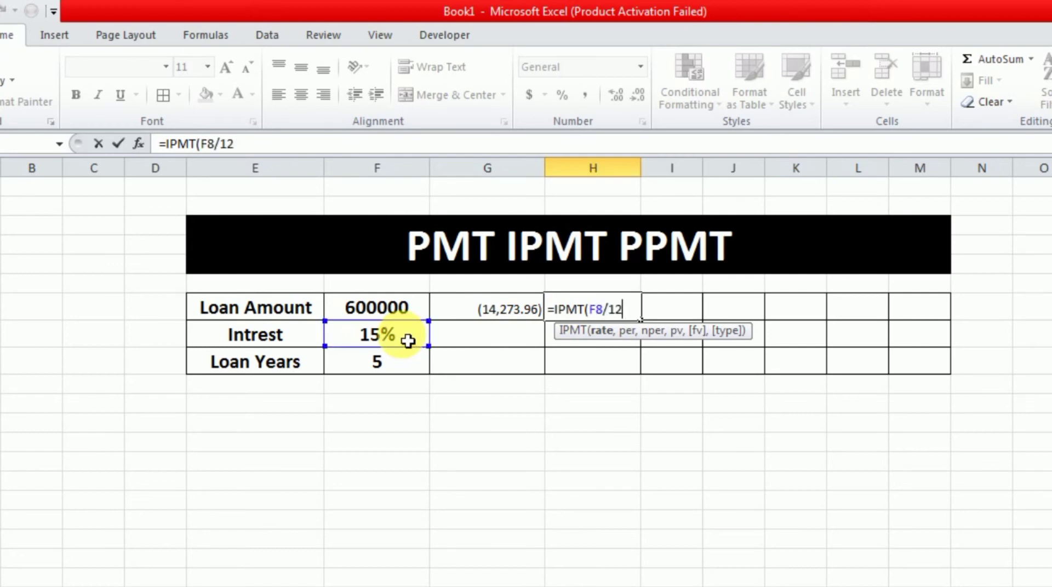
text(,)
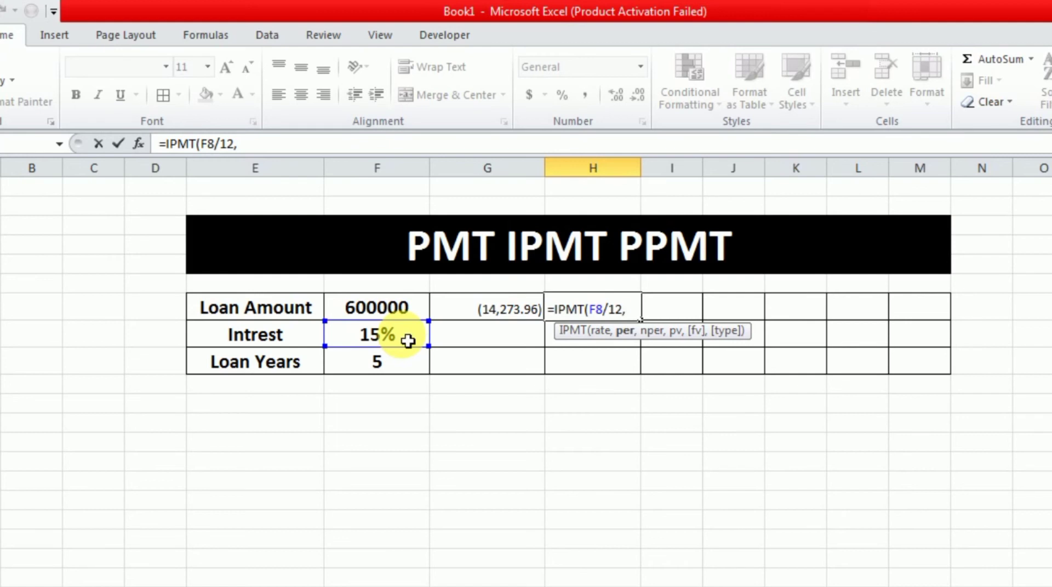
text(1)
text(,)
click(378, 366)
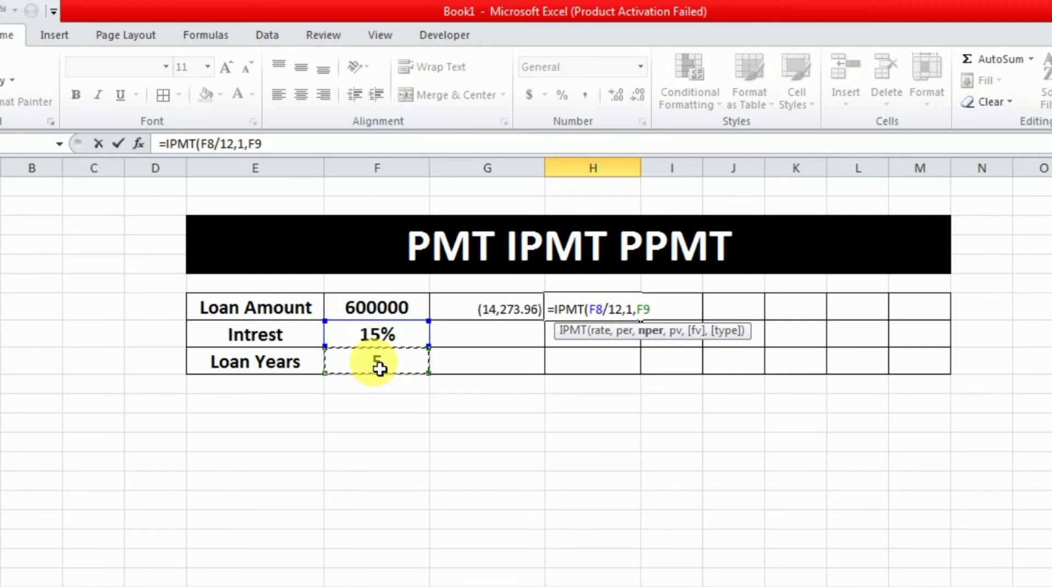
text(*12,)
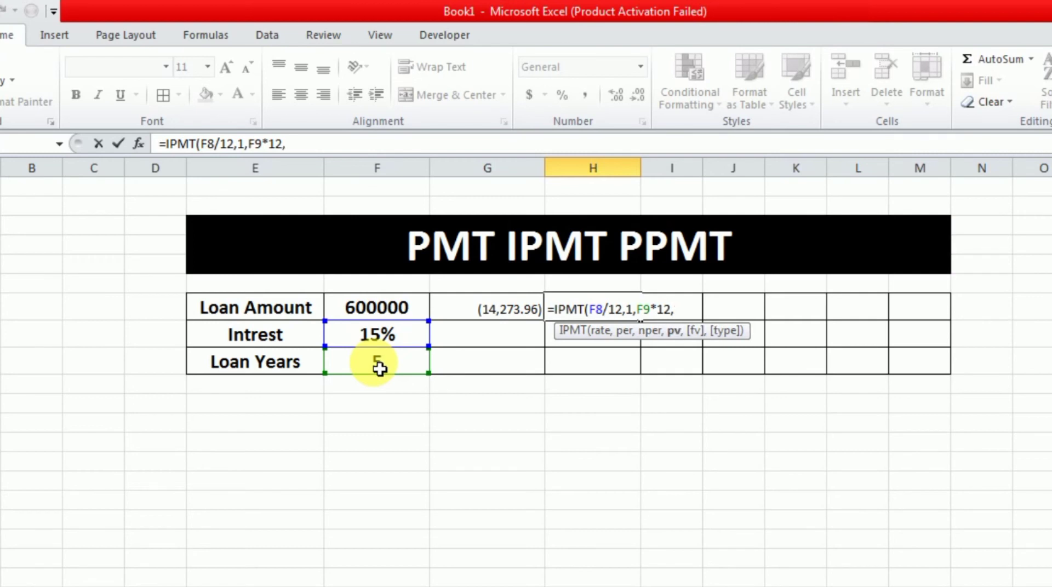
click(388, 310)
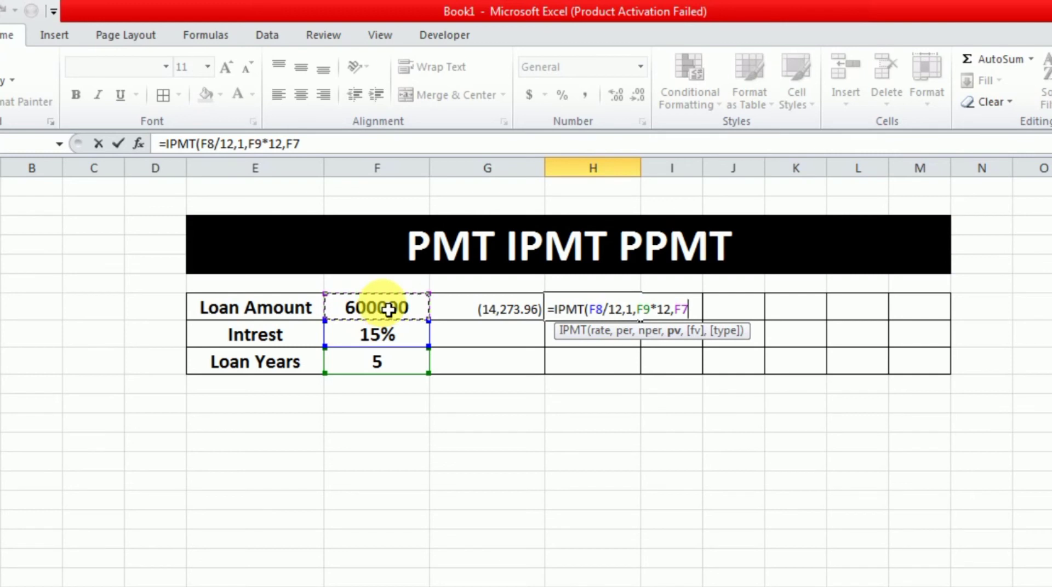
text())
key(Return)
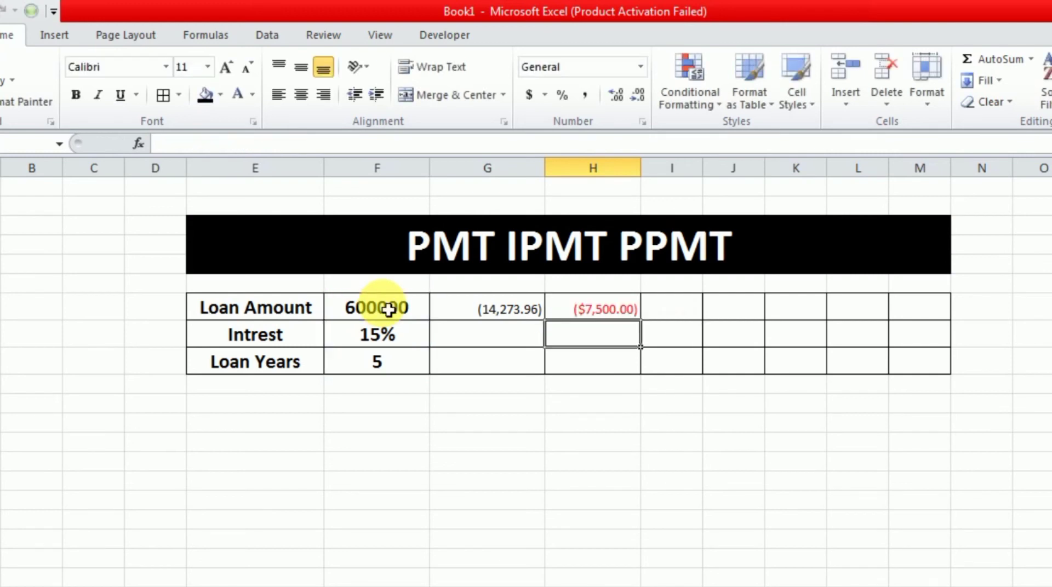
Step: Apply comma style to the interest payment in H7, and clear its formula from the cell
click(594, 317)
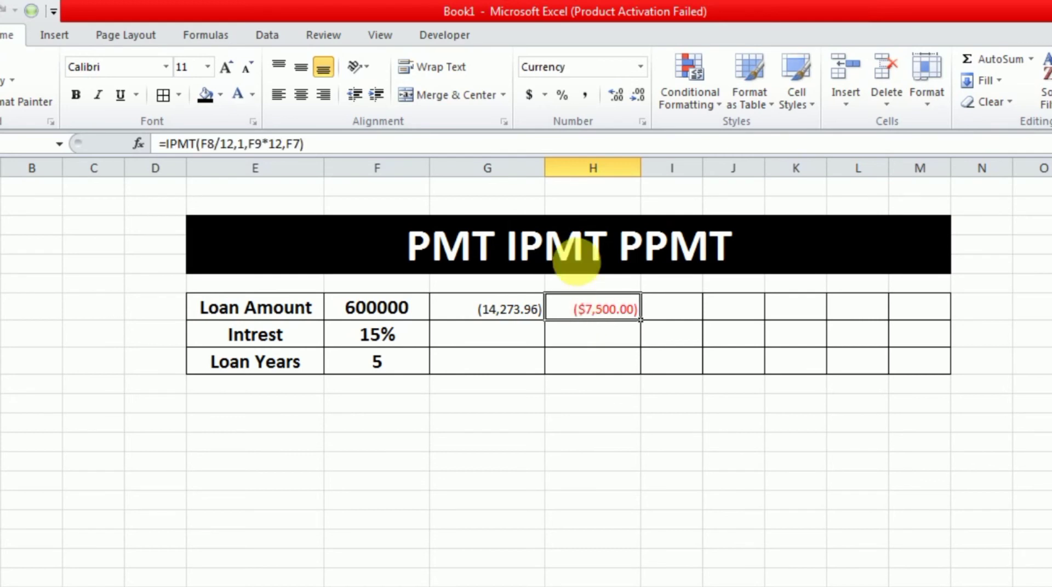
click(585, 99)
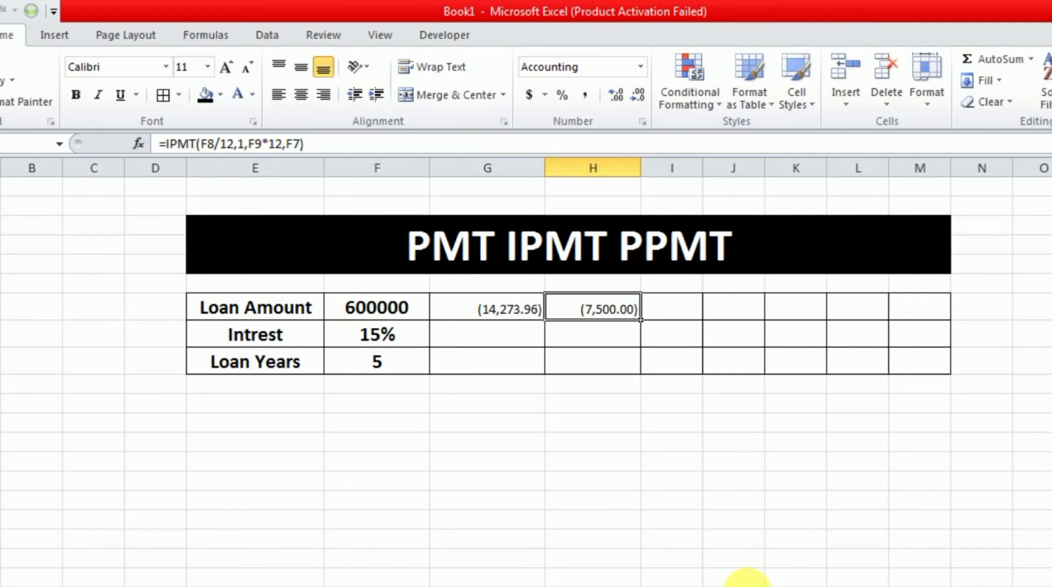
key(Delete)
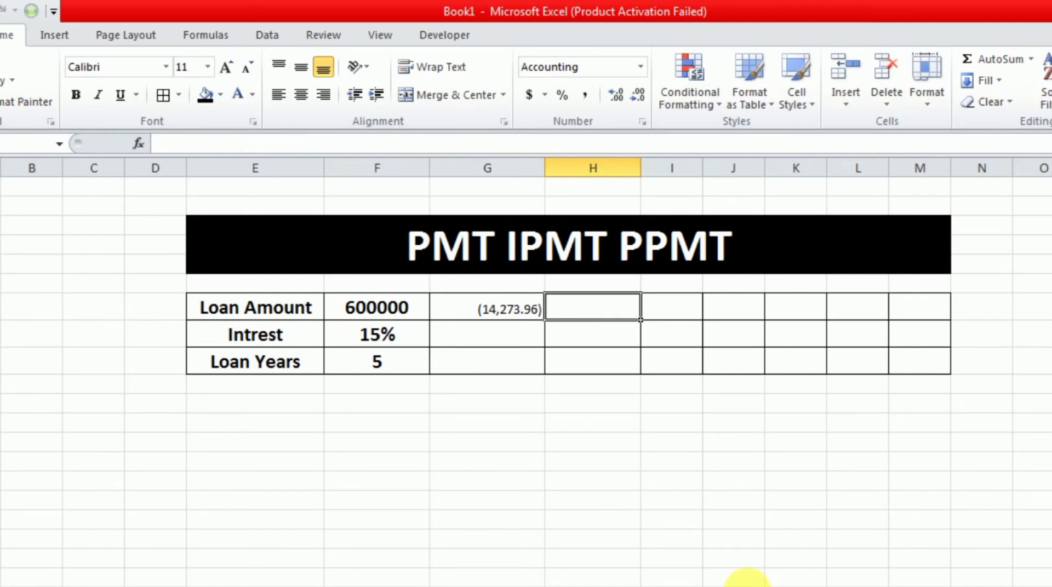
Step: Enter =IPMT(F8/12,1,F9*12,F7) in H7 for the first month's interest and format it in comma style
text(=im)
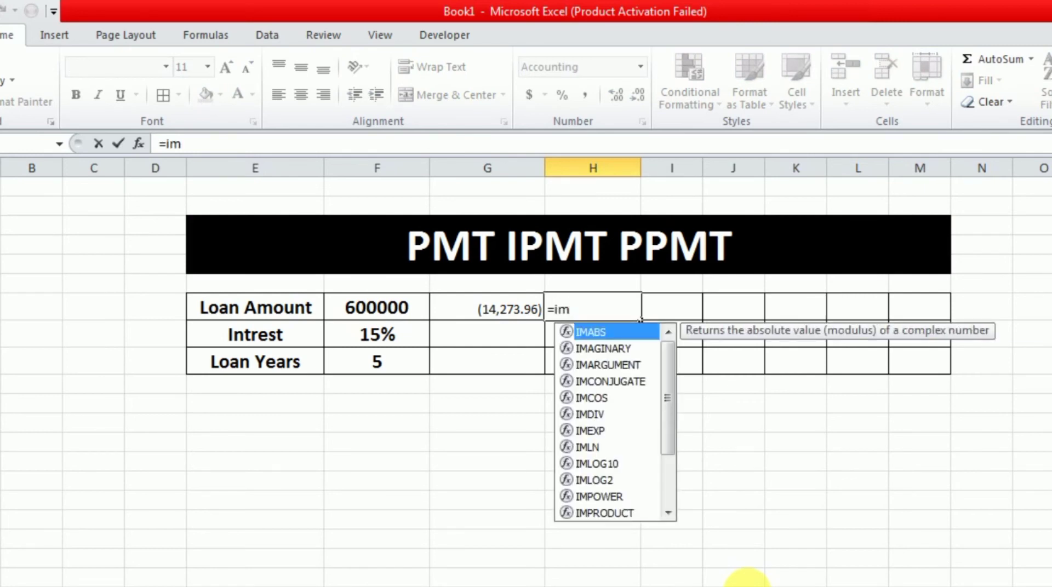
key(BackSpace)
text(pmt)
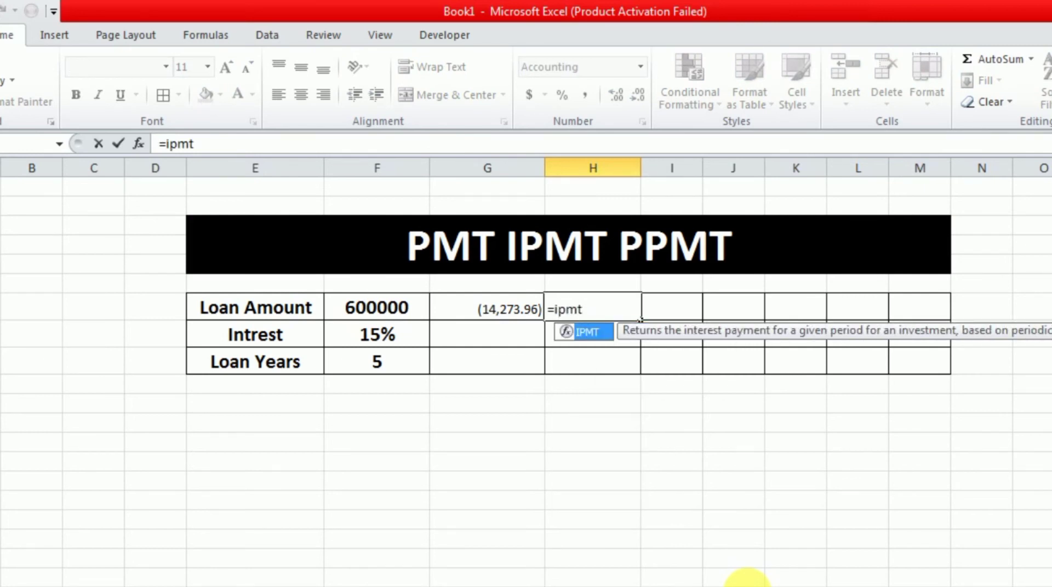
key(Tab)
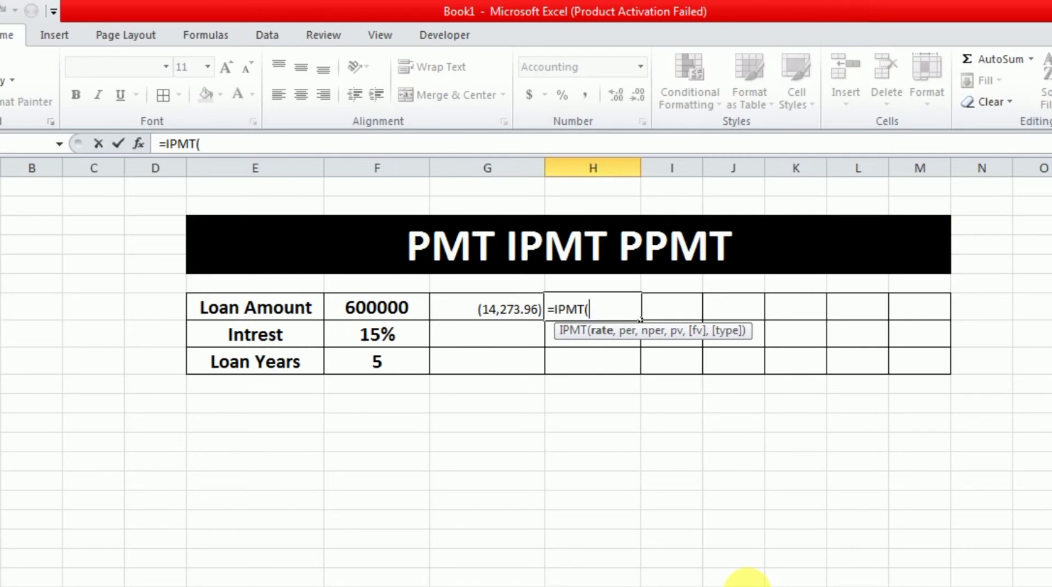
click(384, 342)
text(/)
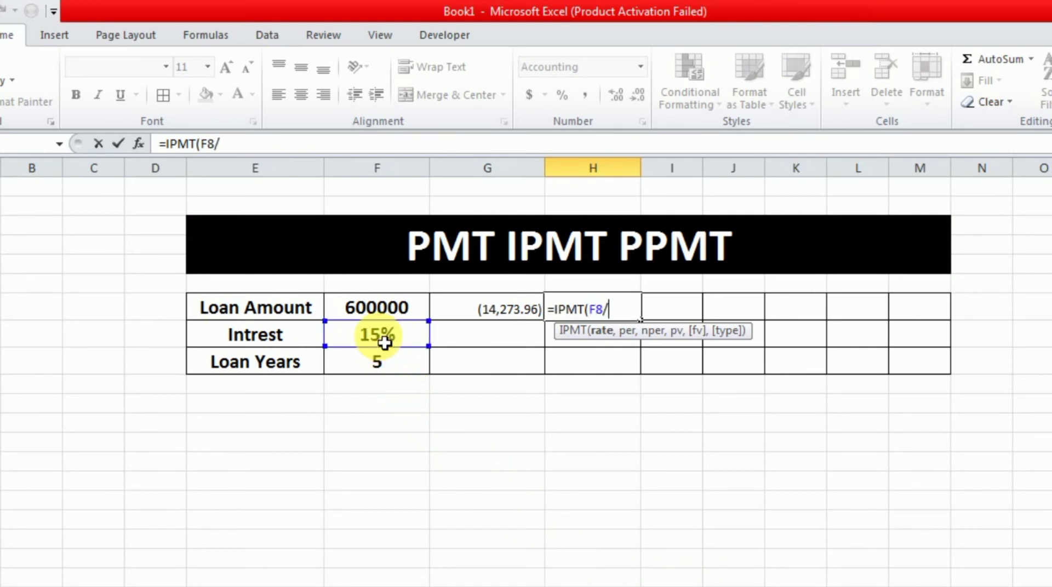
text(12,)
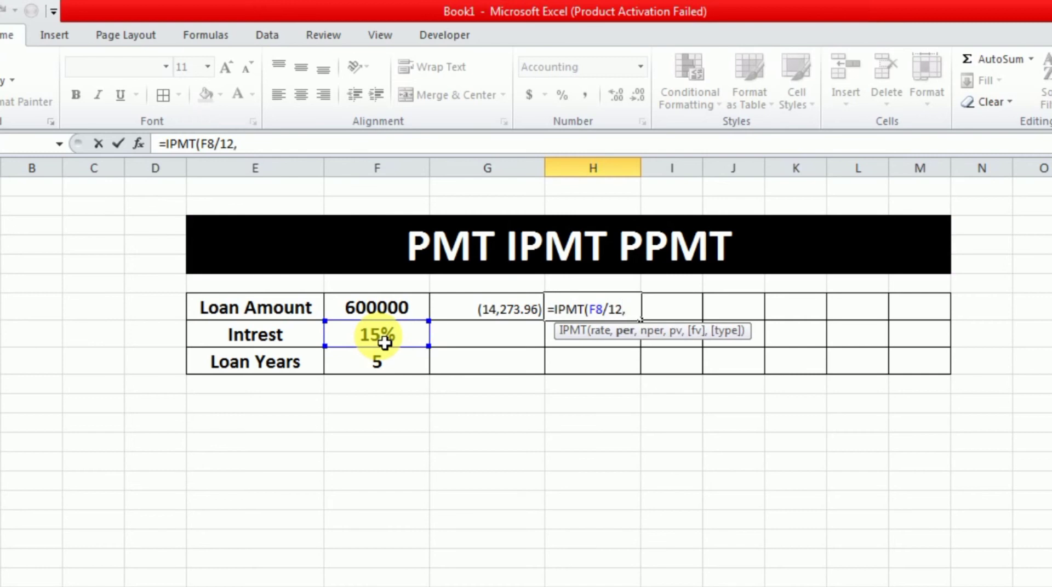
text(1)
text(,)
click(375, 366)
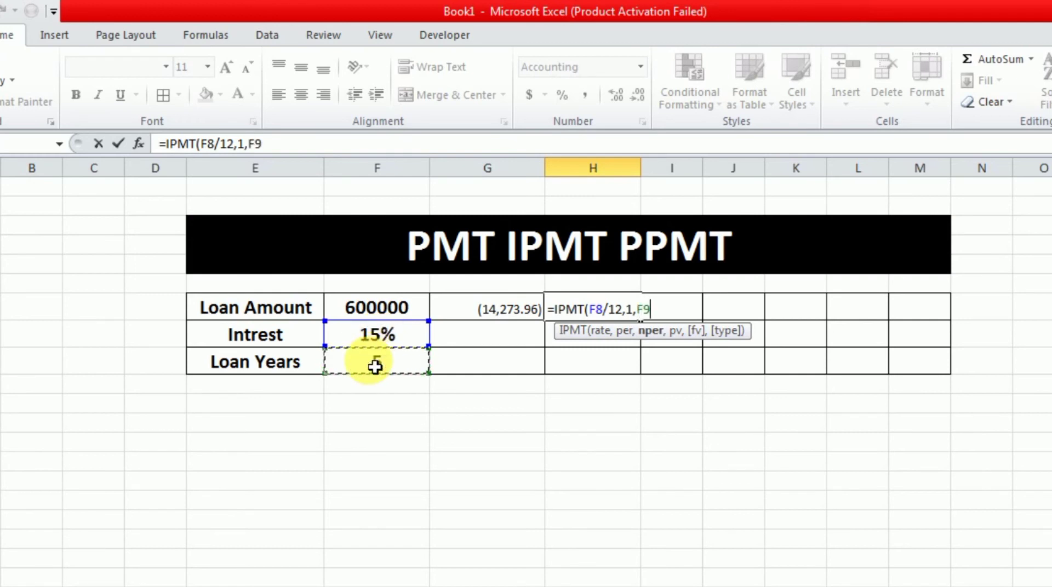
text(*12,)
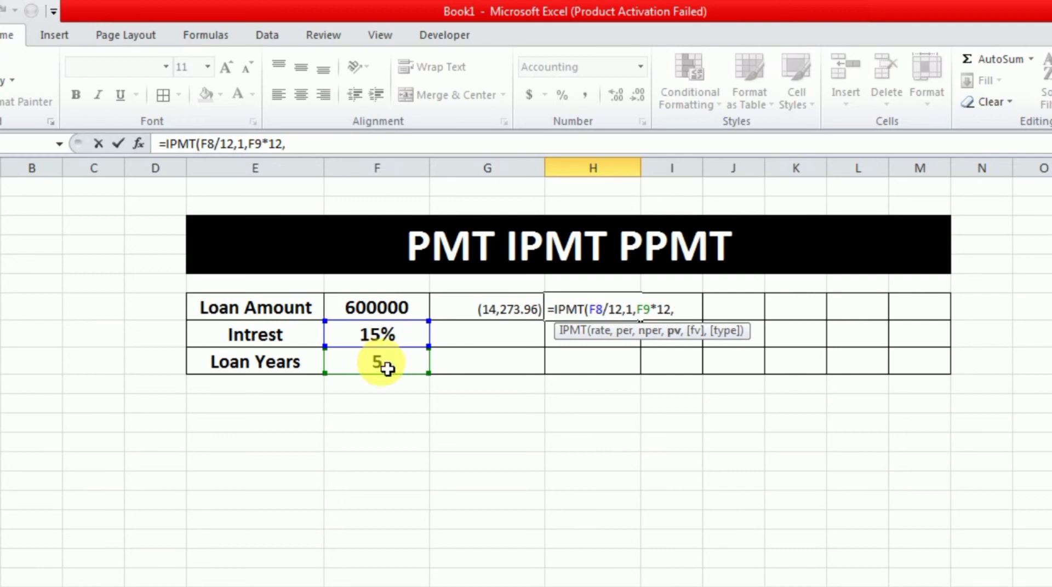
click(403, 311)
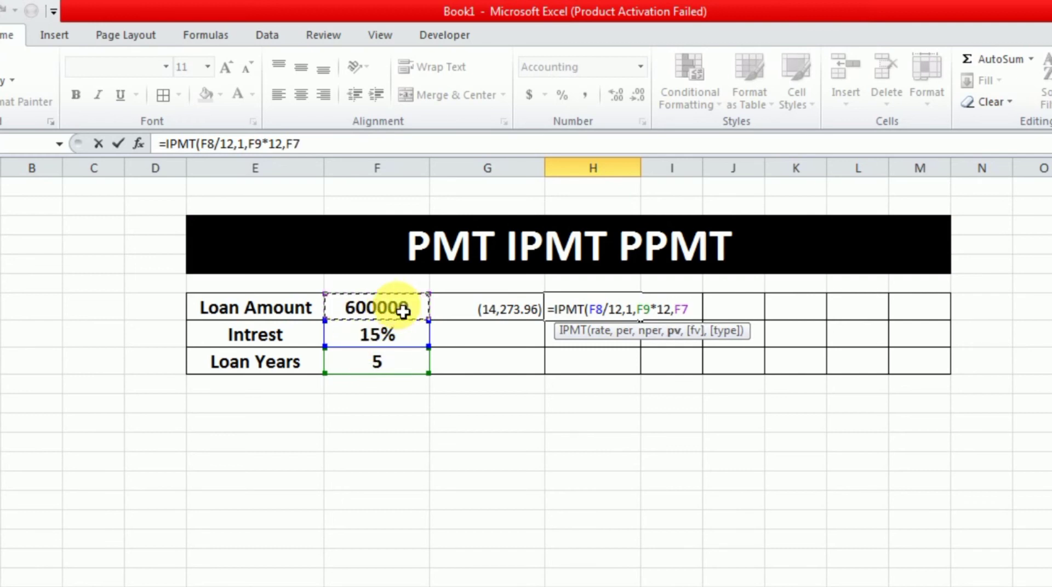
text())
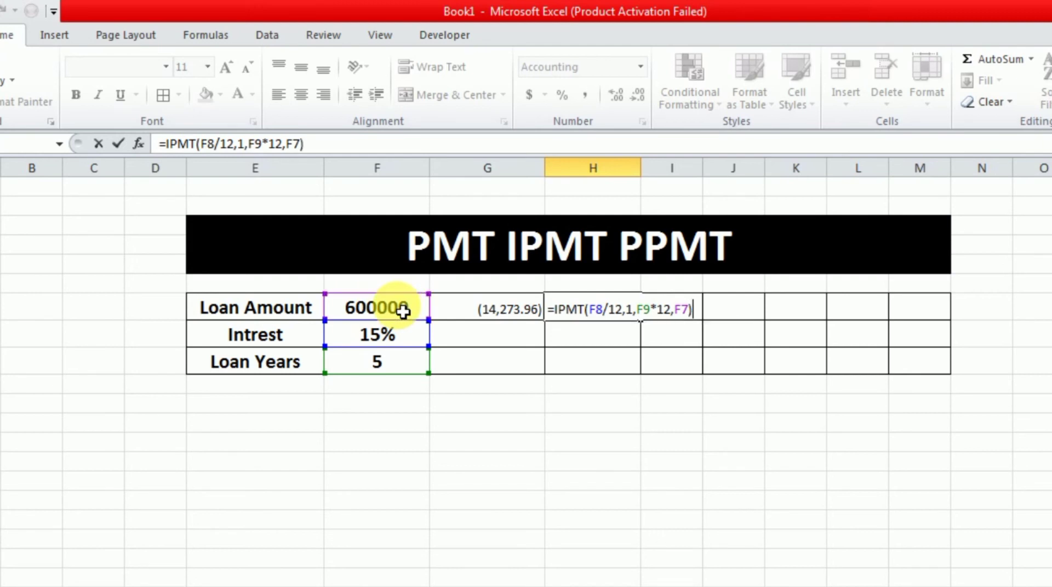
key(Return)
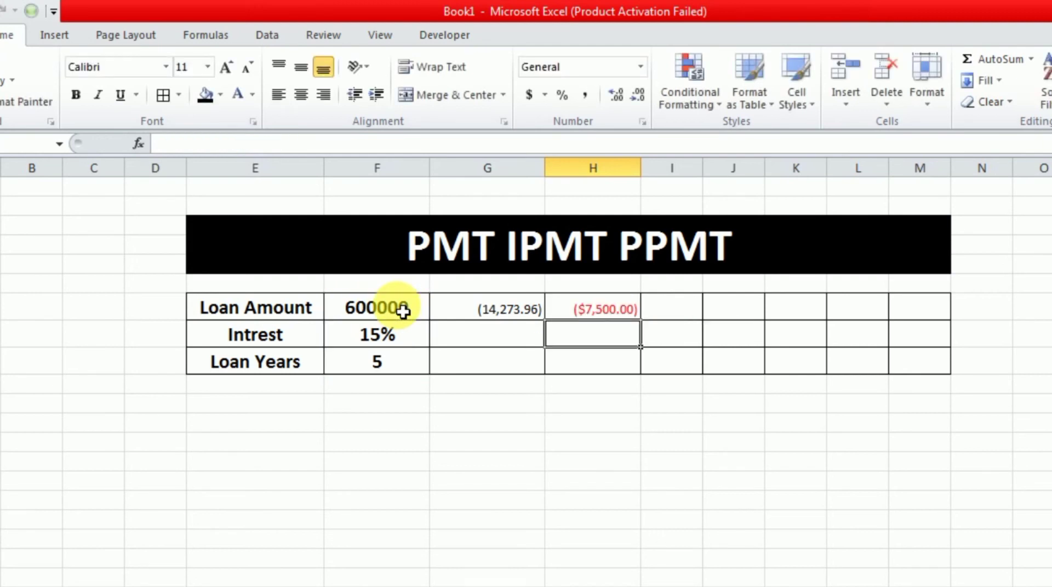
click(587, 311)
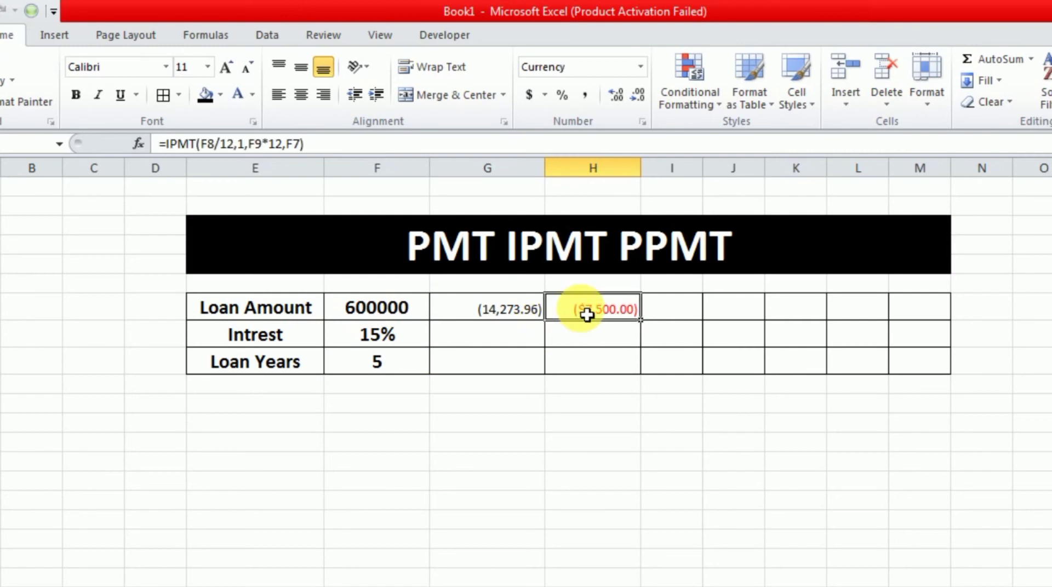
click(583, 93)
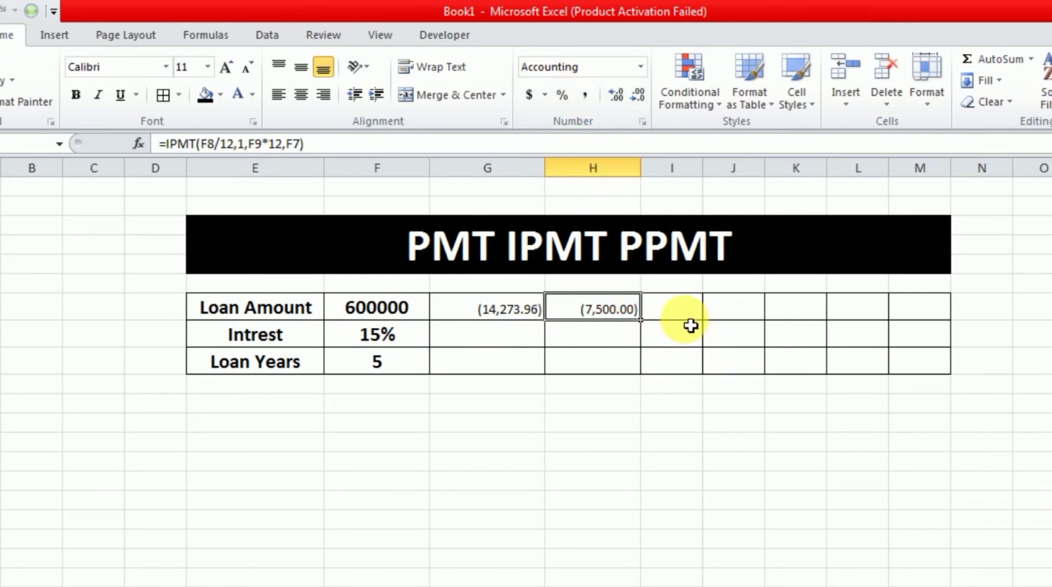
Step: Widen column I to about twice its width
drag(703, 168, 768, 169)
click(720, 322)
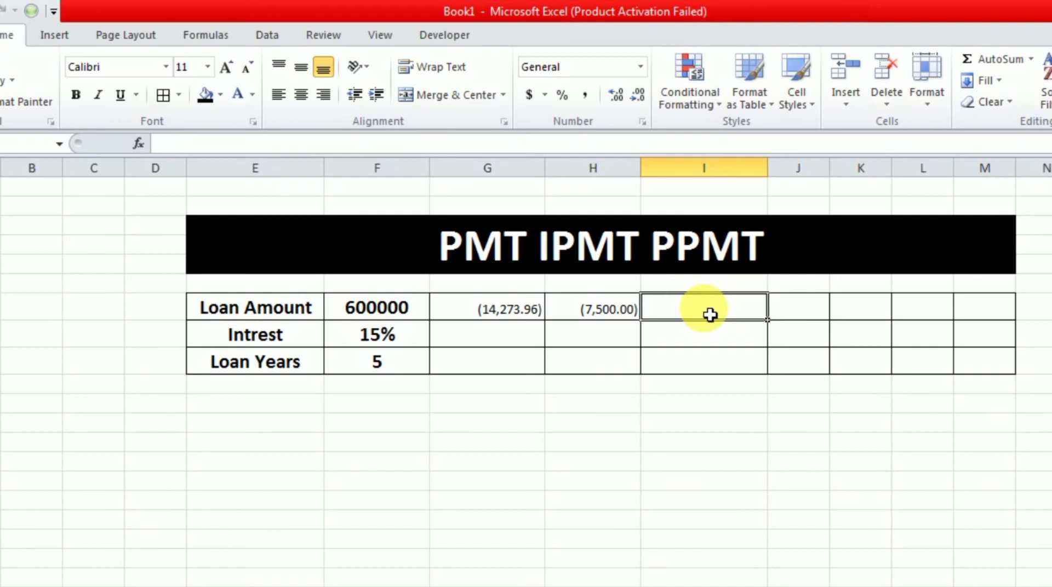
key(Left)
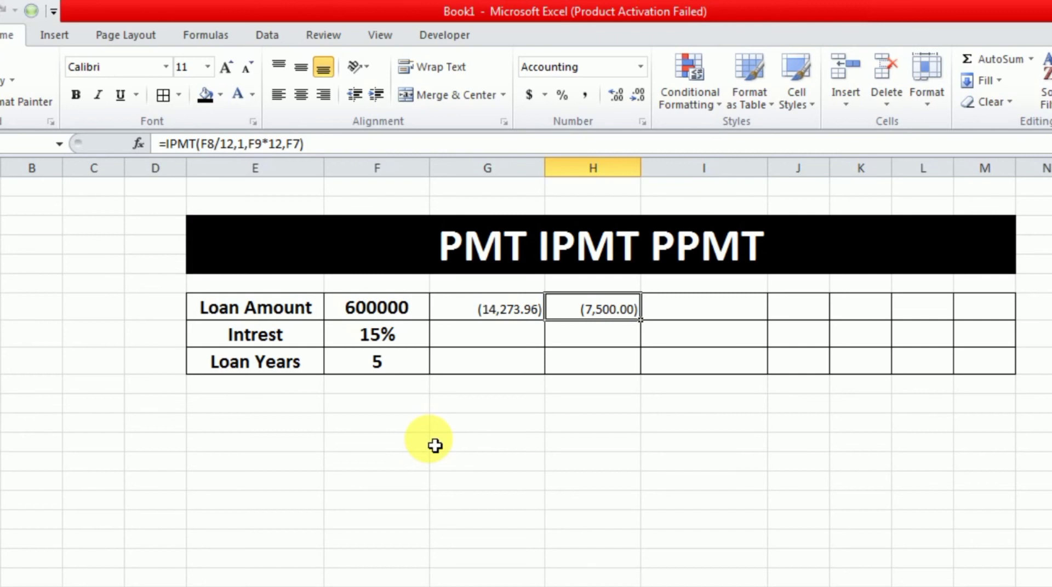
Step: Calculate the first month's principal payment in I7 with the formula =PPMT(F8/12,1,F9*12,F7)
key(Right)
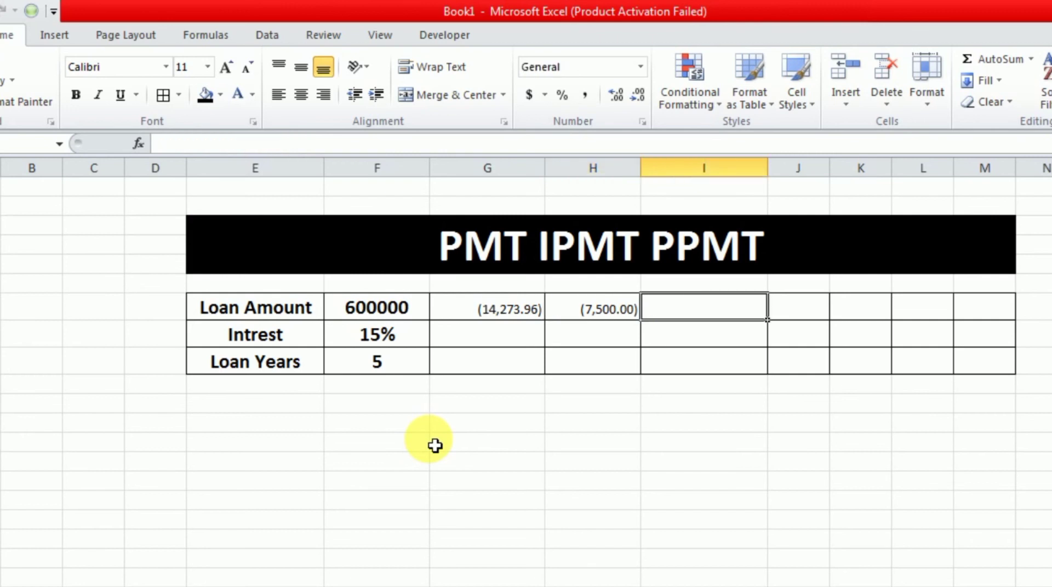
text(=)
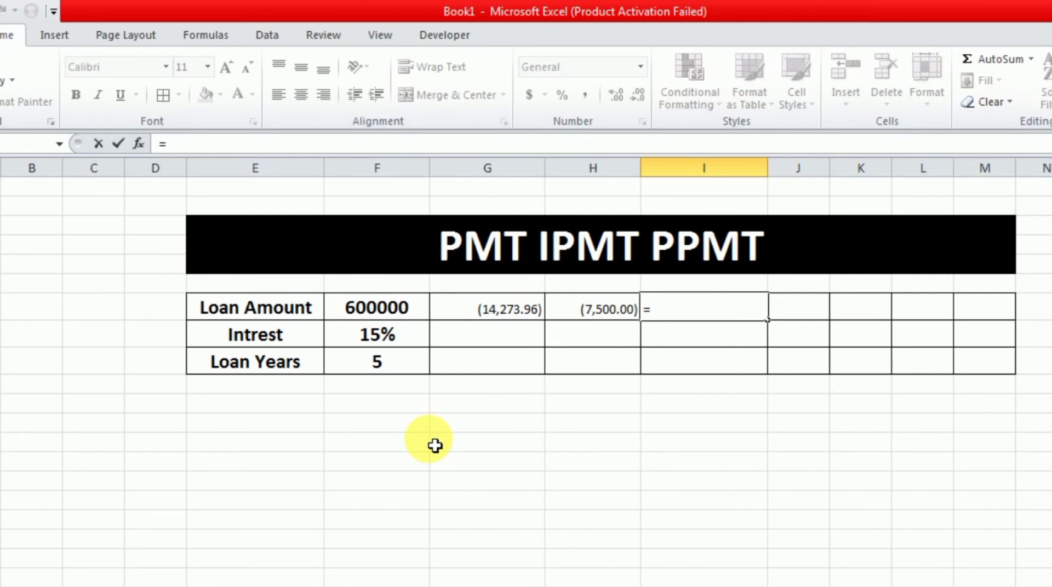
text(ppmt)
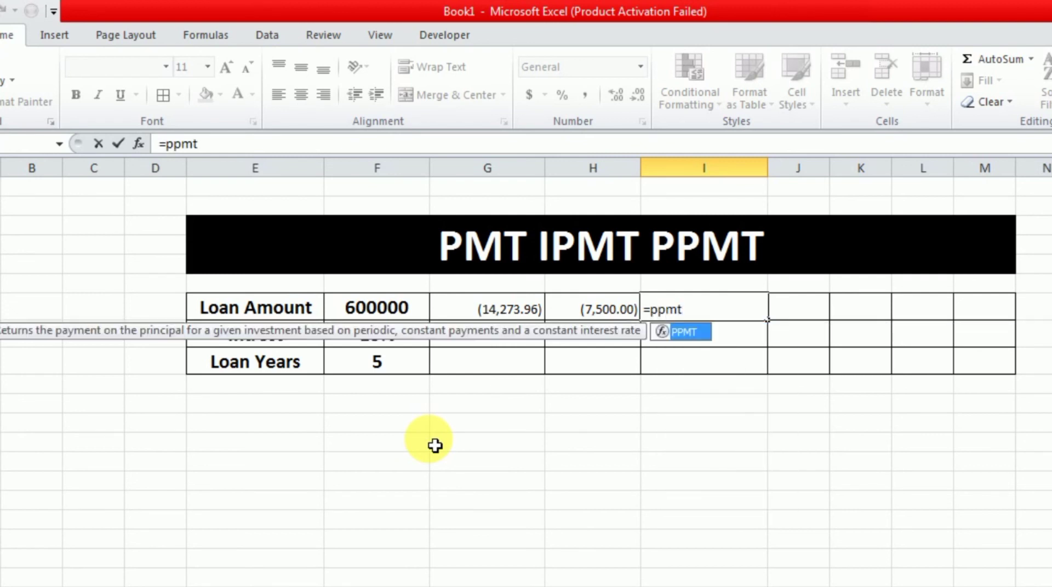
key(Tab)
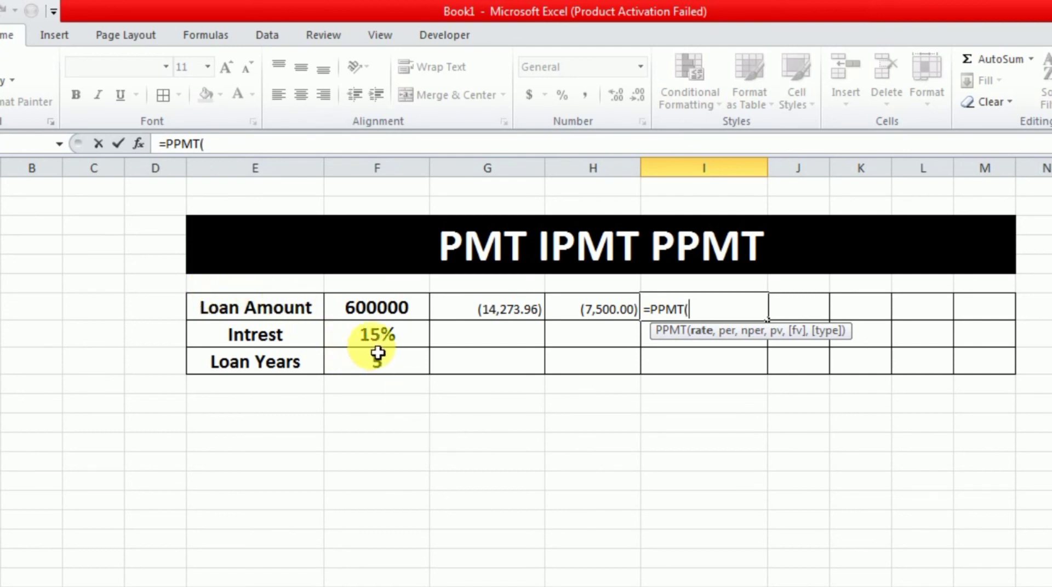
click(377, 337)
text(/)
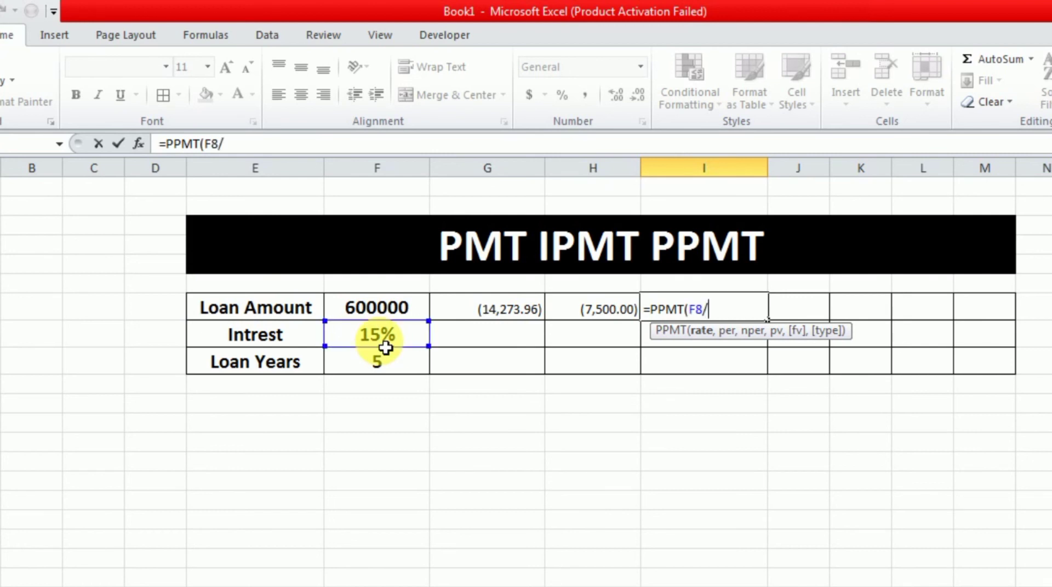
text(12,)
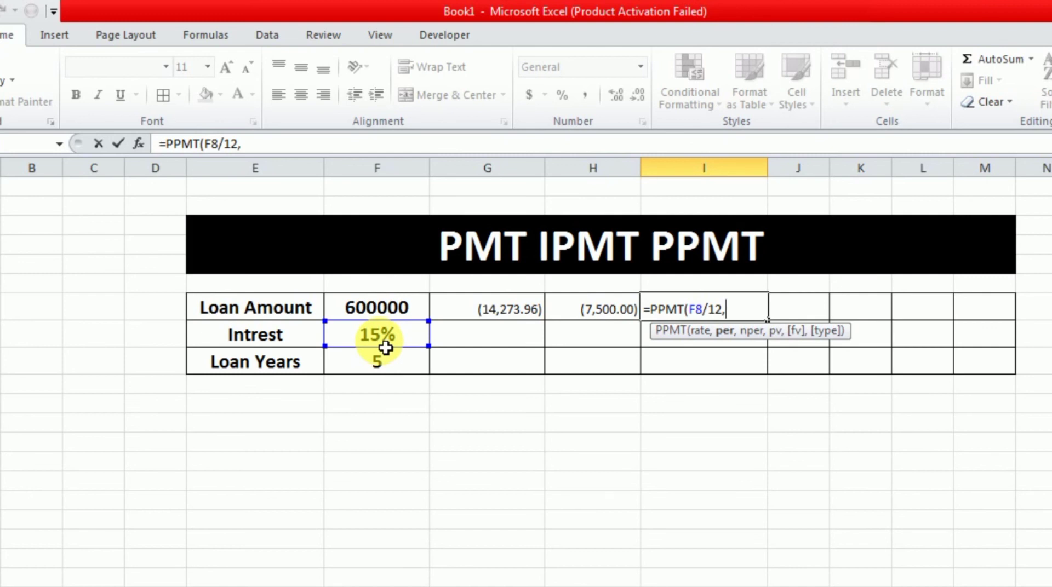
text(1,)
click(385, 365)
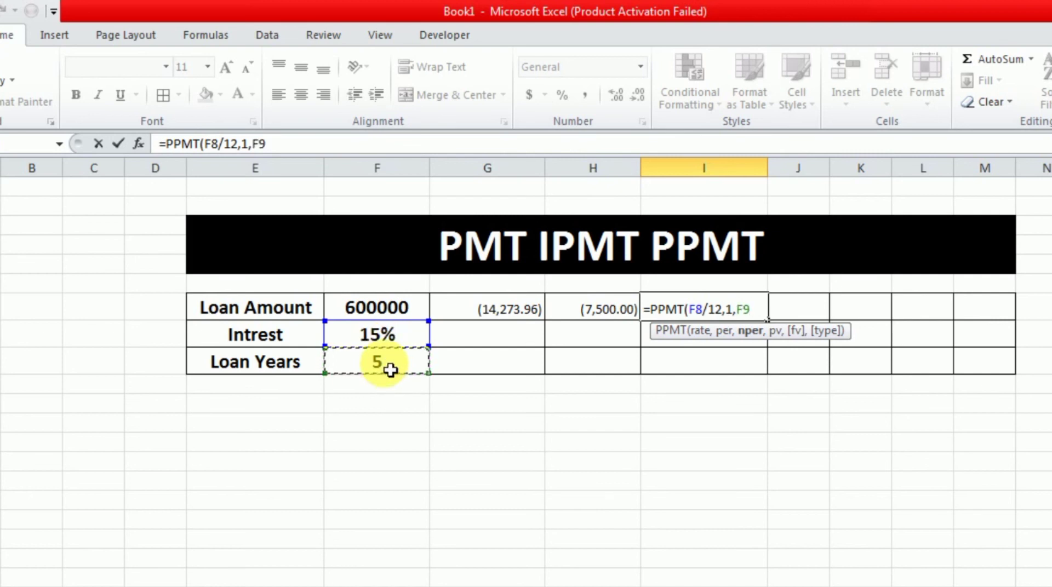
text(*12,)
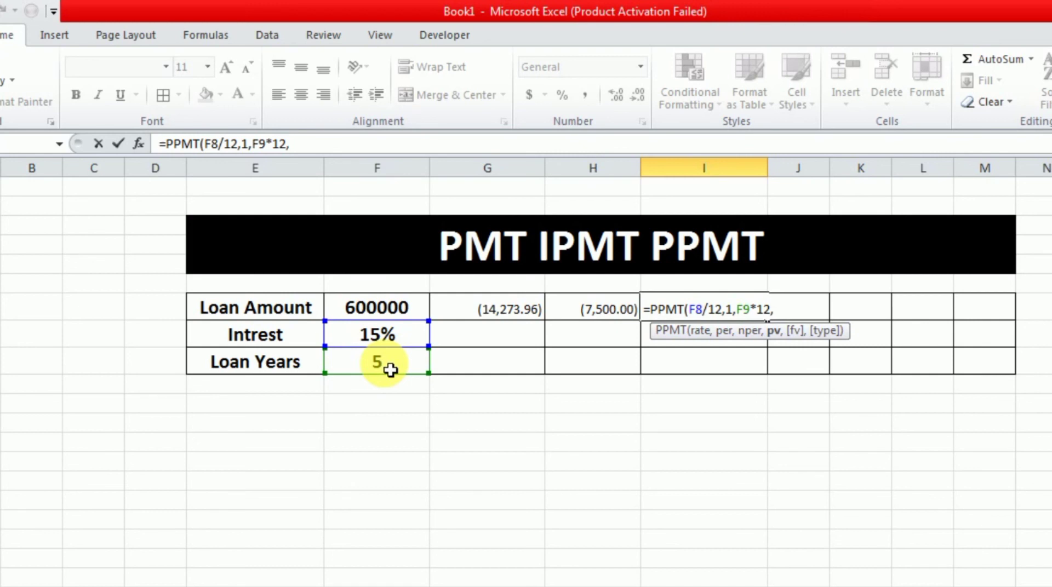
click(386, 307)
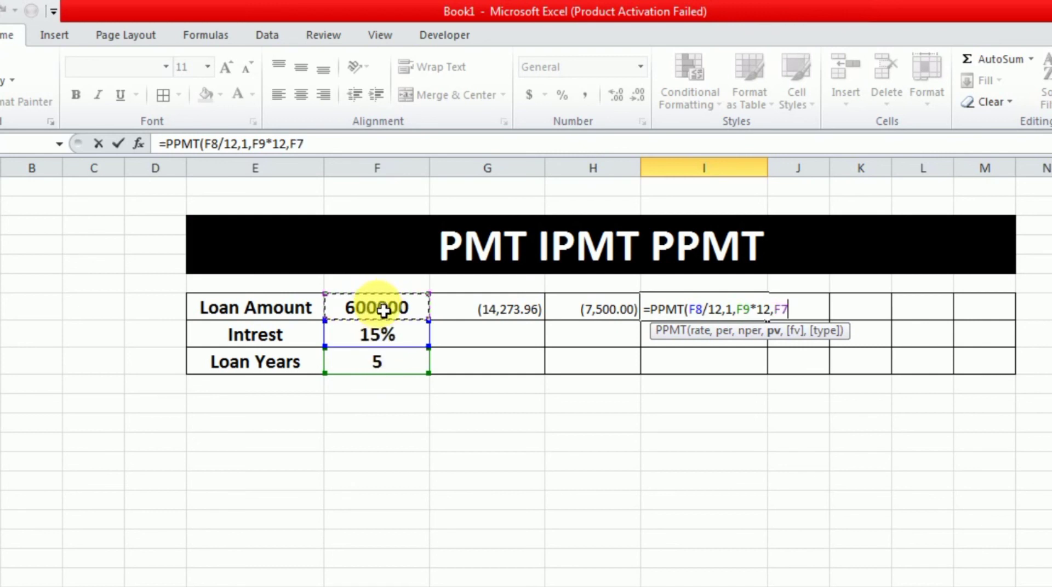
text())
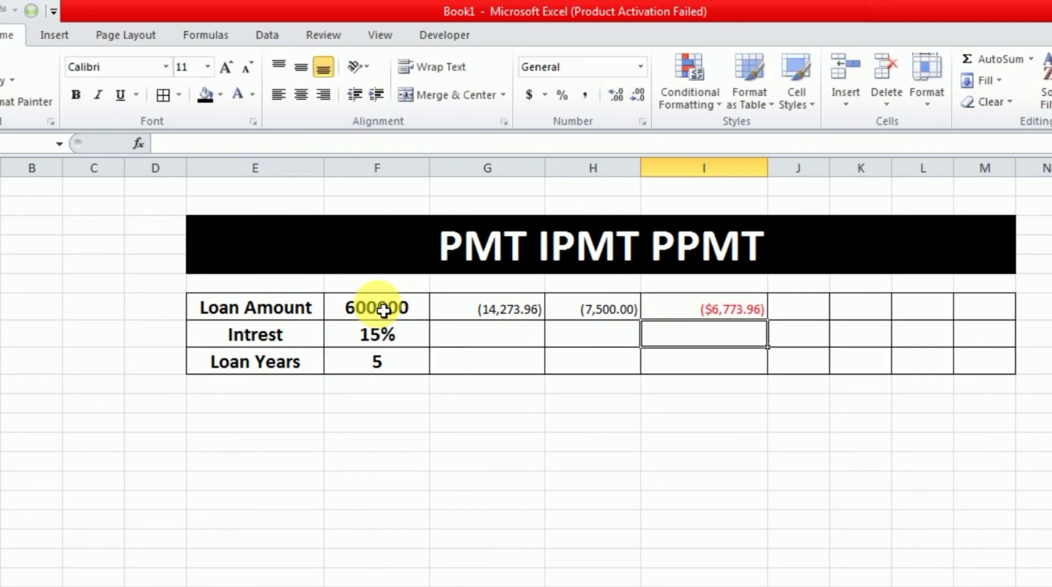
Step: Apply comma style to the principal payment in I7, and clear its formula from the cell
click(703, 313)
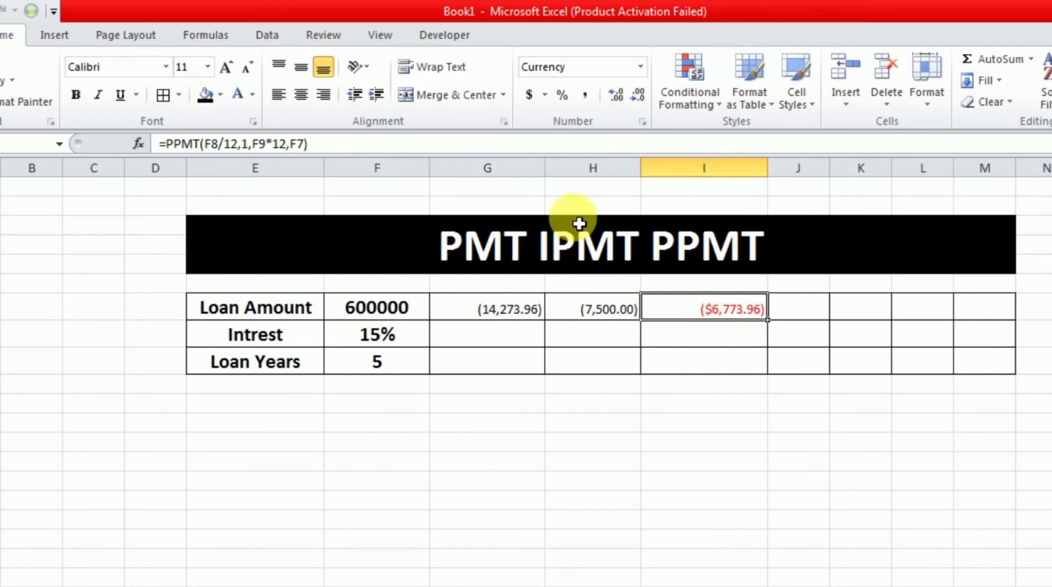
click(586, 96)
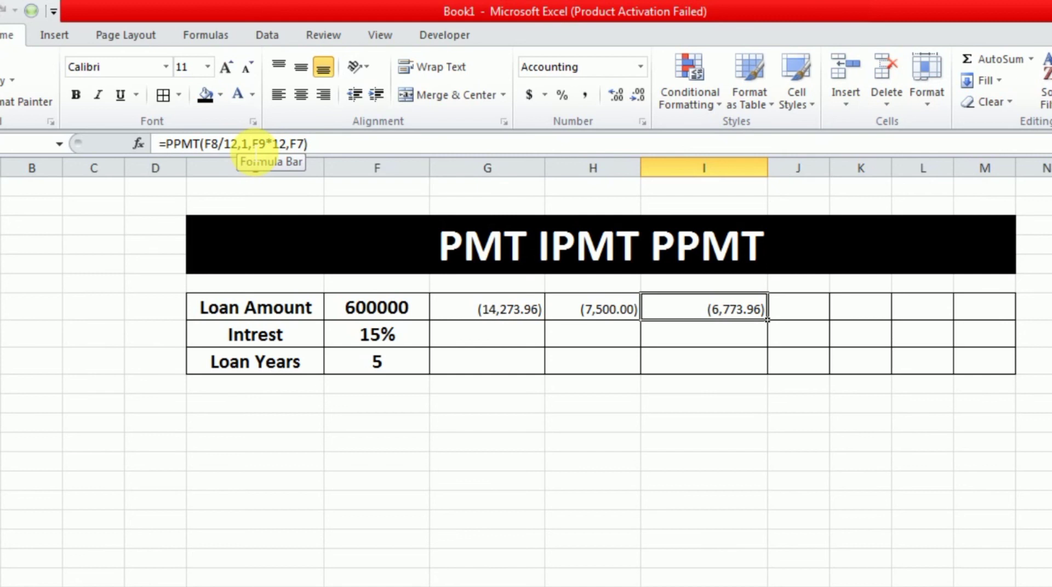
key(Delete)
Step: Enter =PPMT(F8/12,1,F9*12,F7) in I7 for the first month's principal portion
text(=)
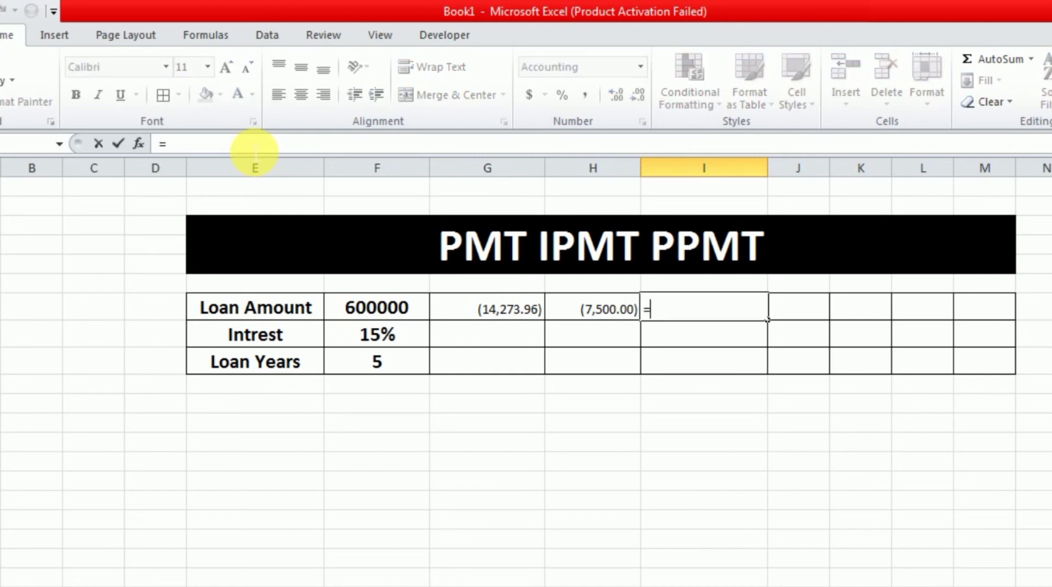
text(ppmt)
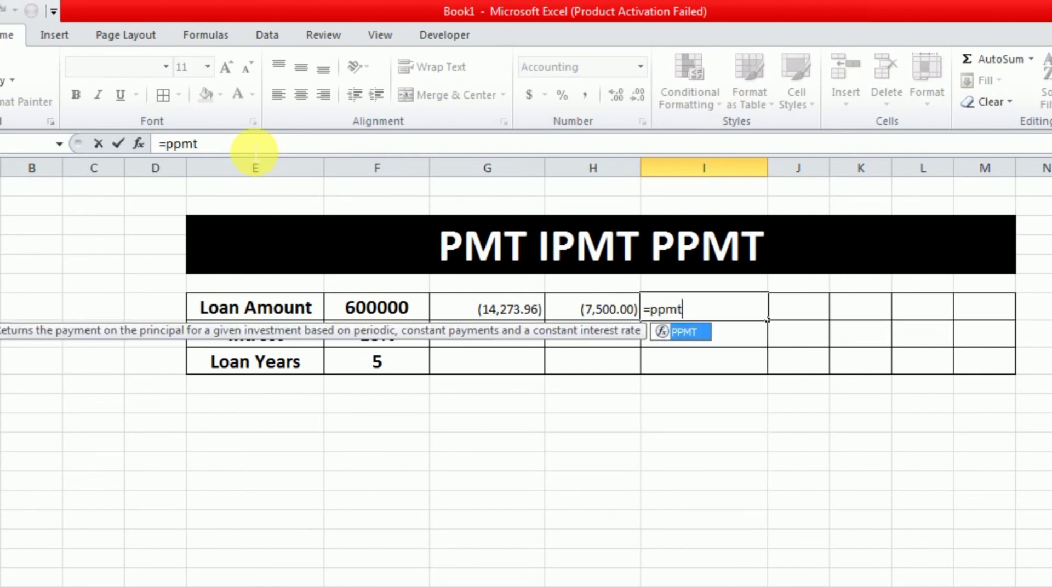
key(Tab)
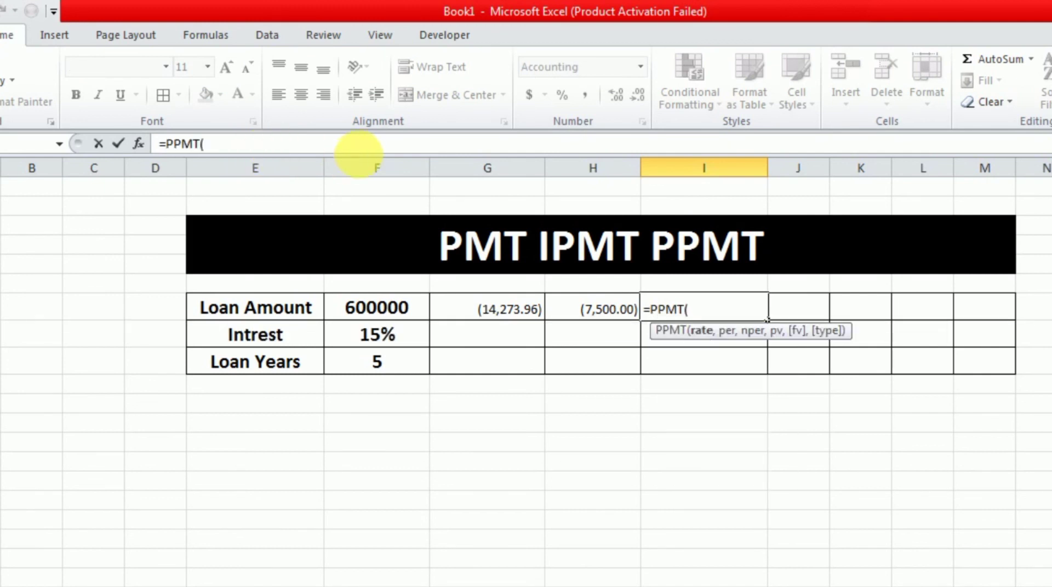
click(376, 344)
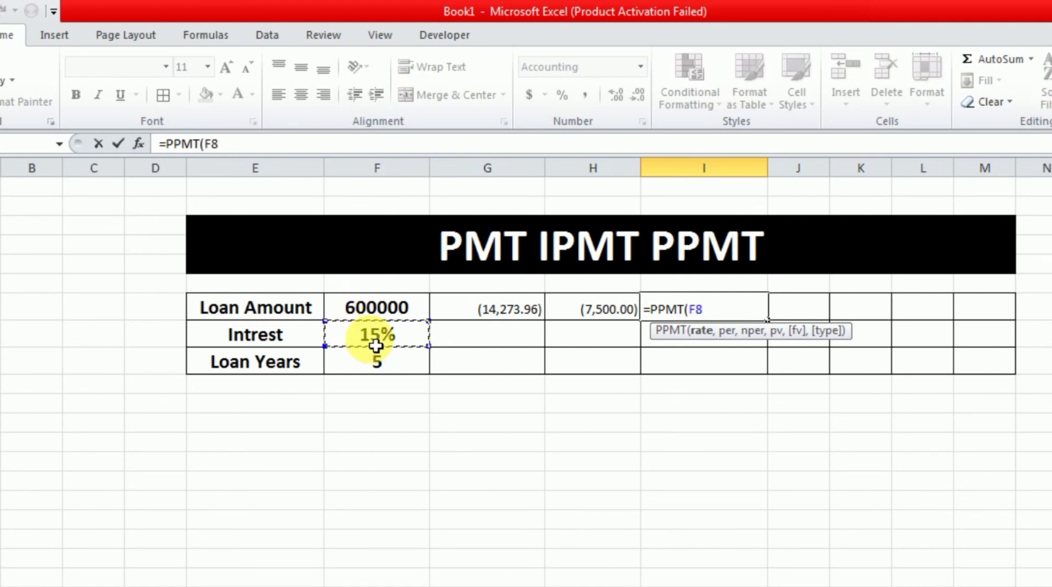
text(/12,1,)
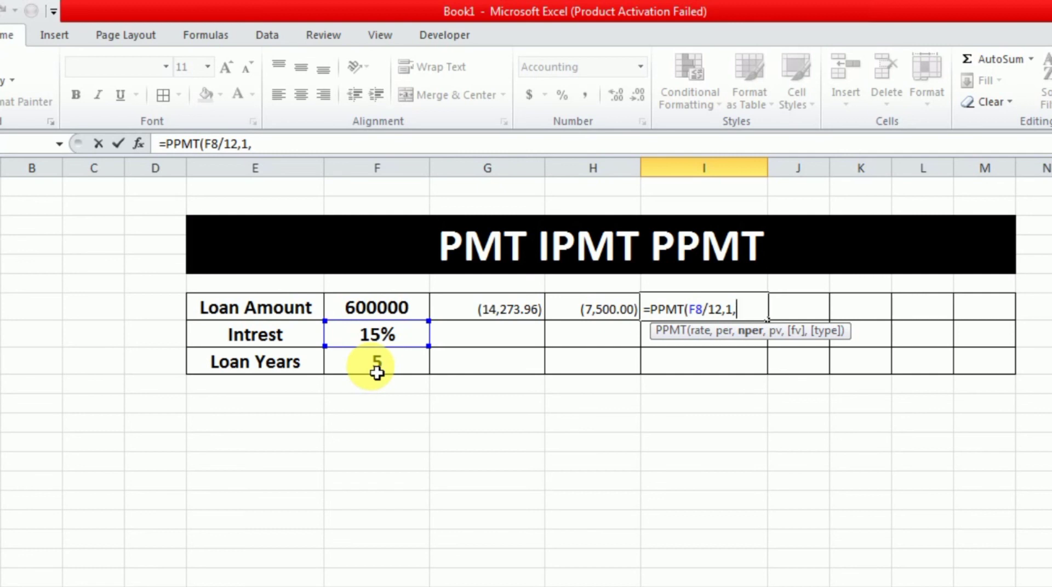
click(377, 373)
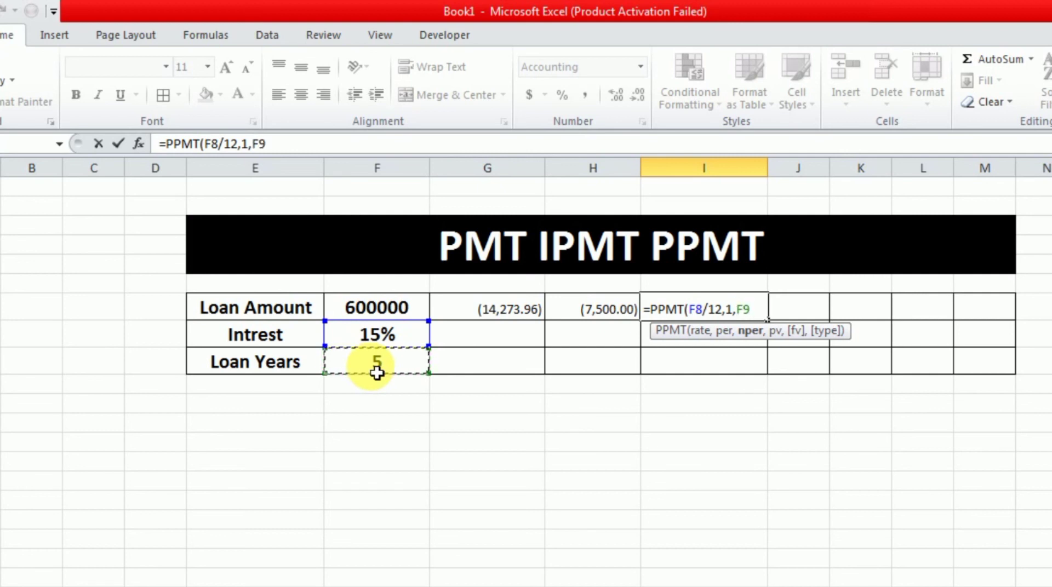
text(*12)
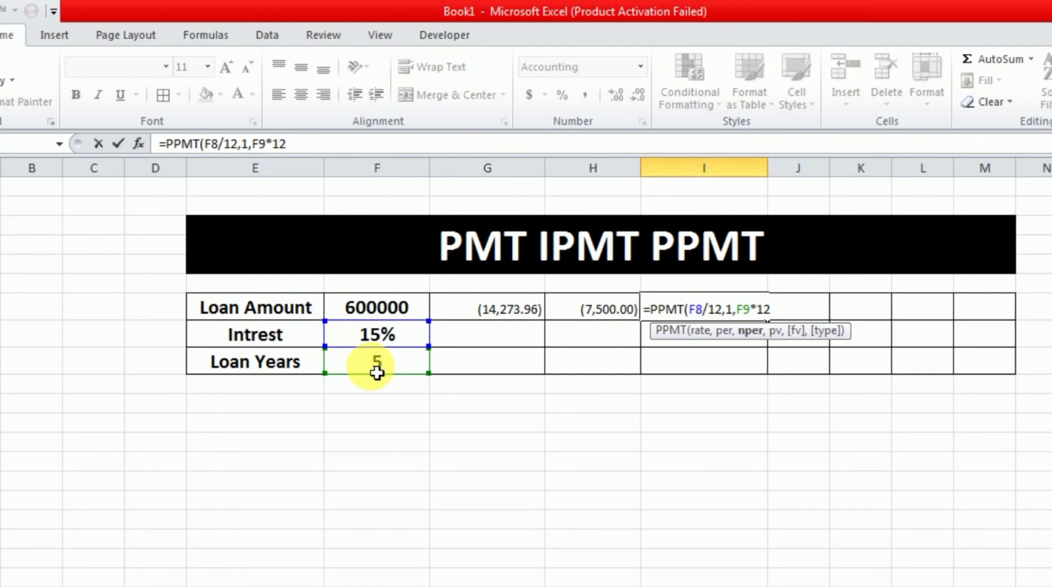
text(,)
click(377, 314)
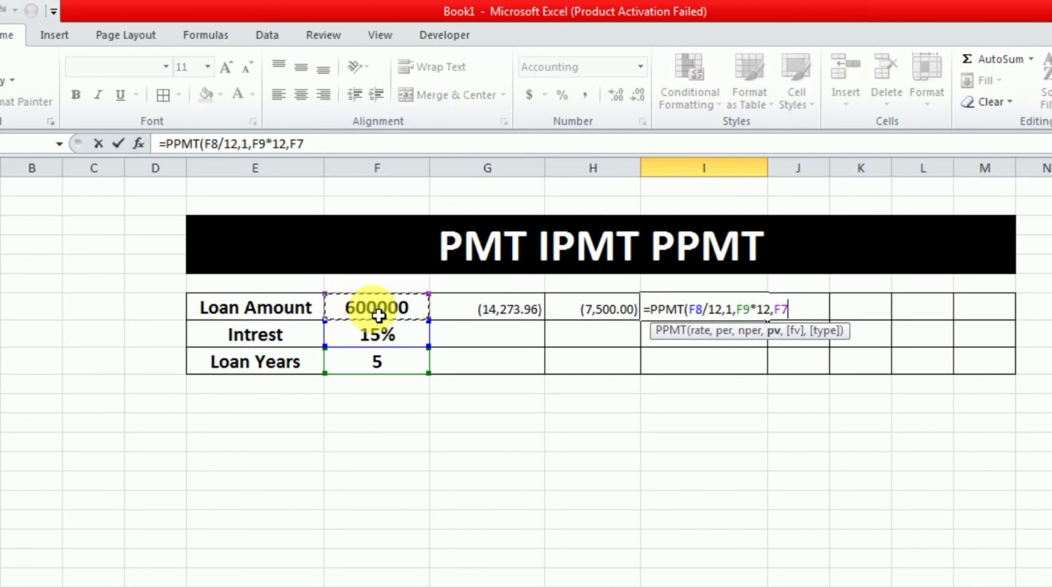
text())
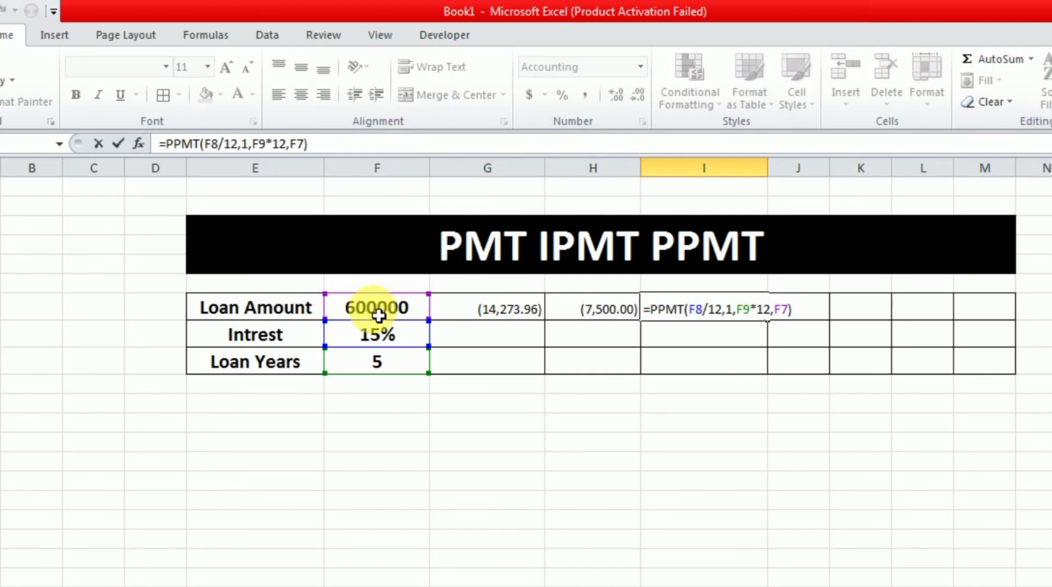
key(Return)
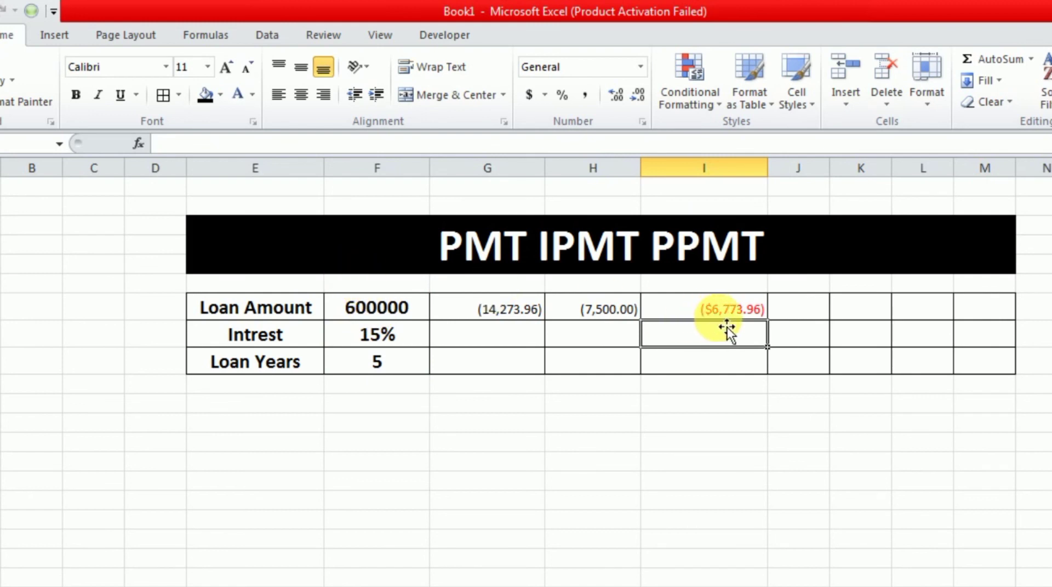
Step: Format the principal payment in I7 in comma style, and select the monthly payment in G7
click(731, 312)
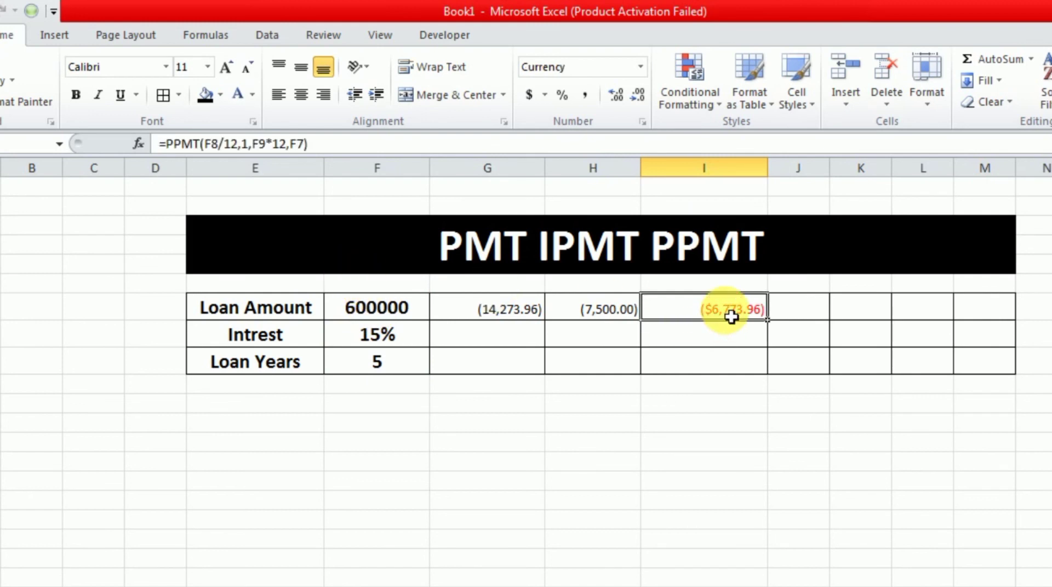
click(585, 100)
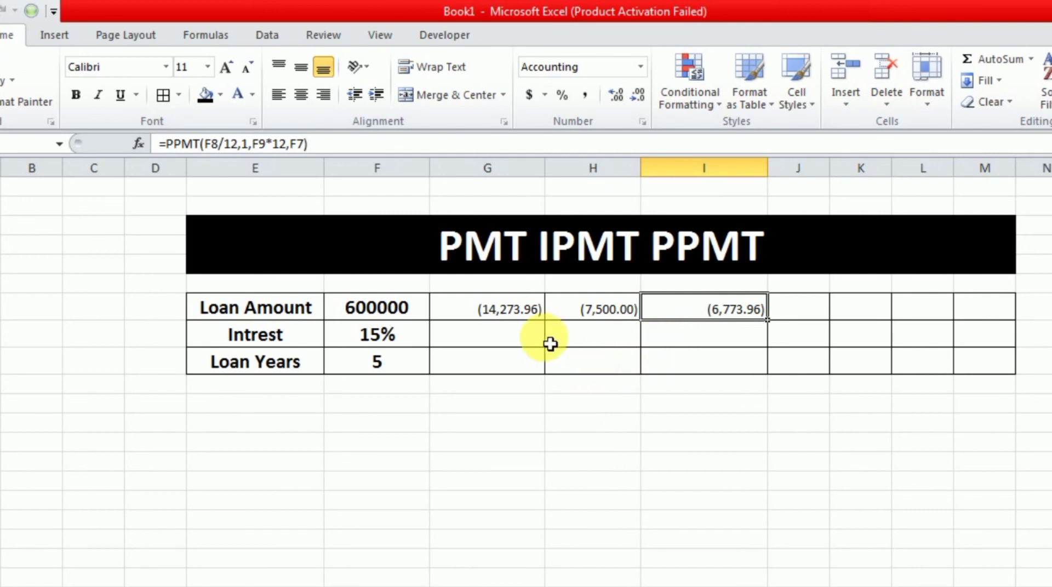
click(528, 319)
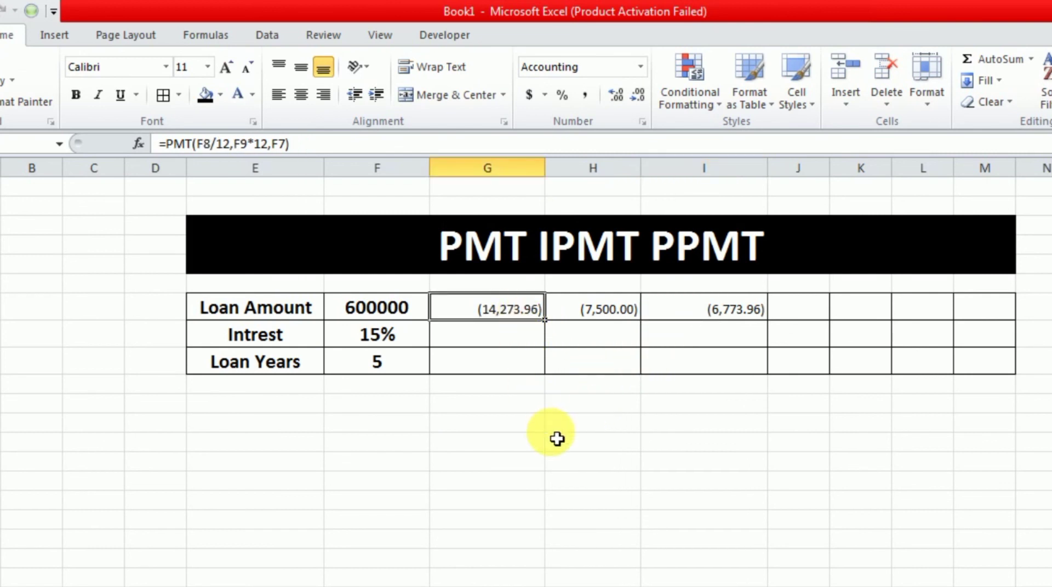